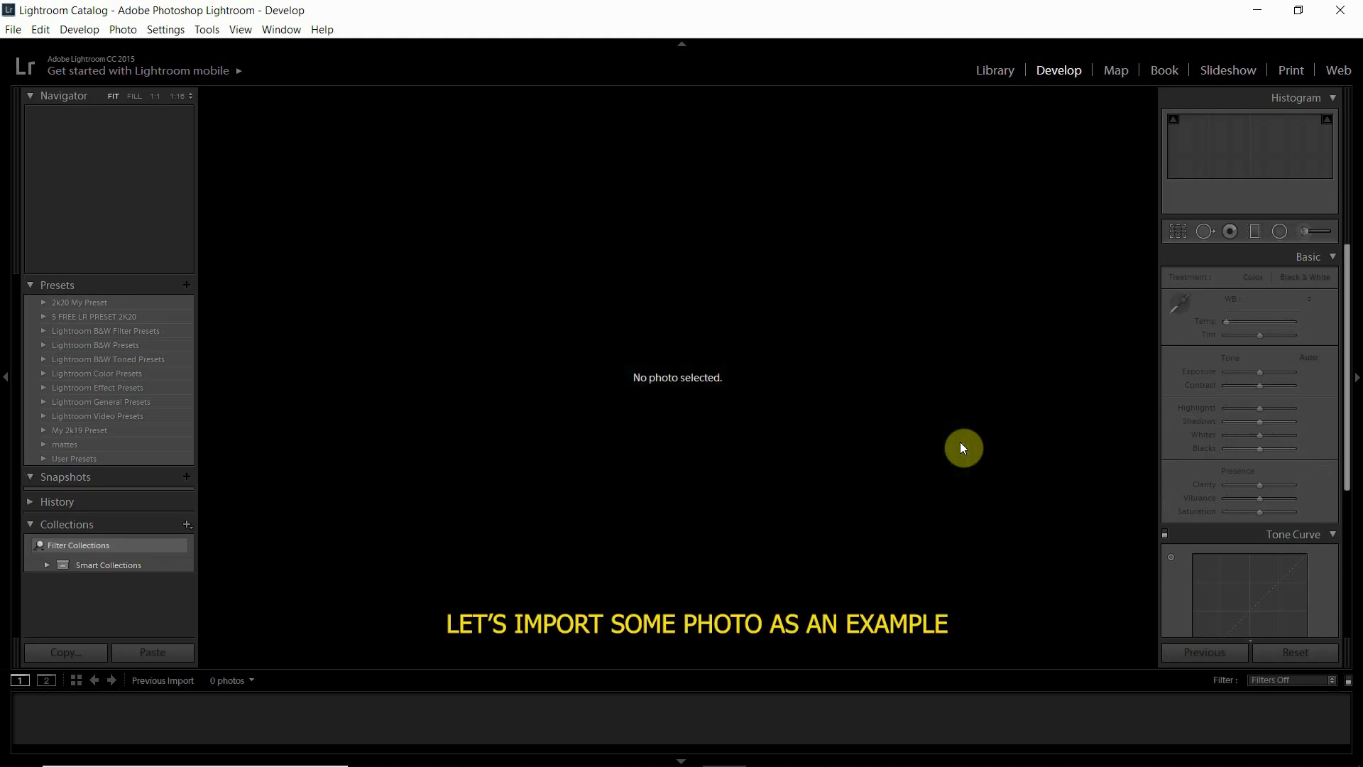
Import only DJI_0213.JPG from the Desktop folder into the catalog and open it in the Develop module
{"action": "left_click", "coordinate": [13, 30]}
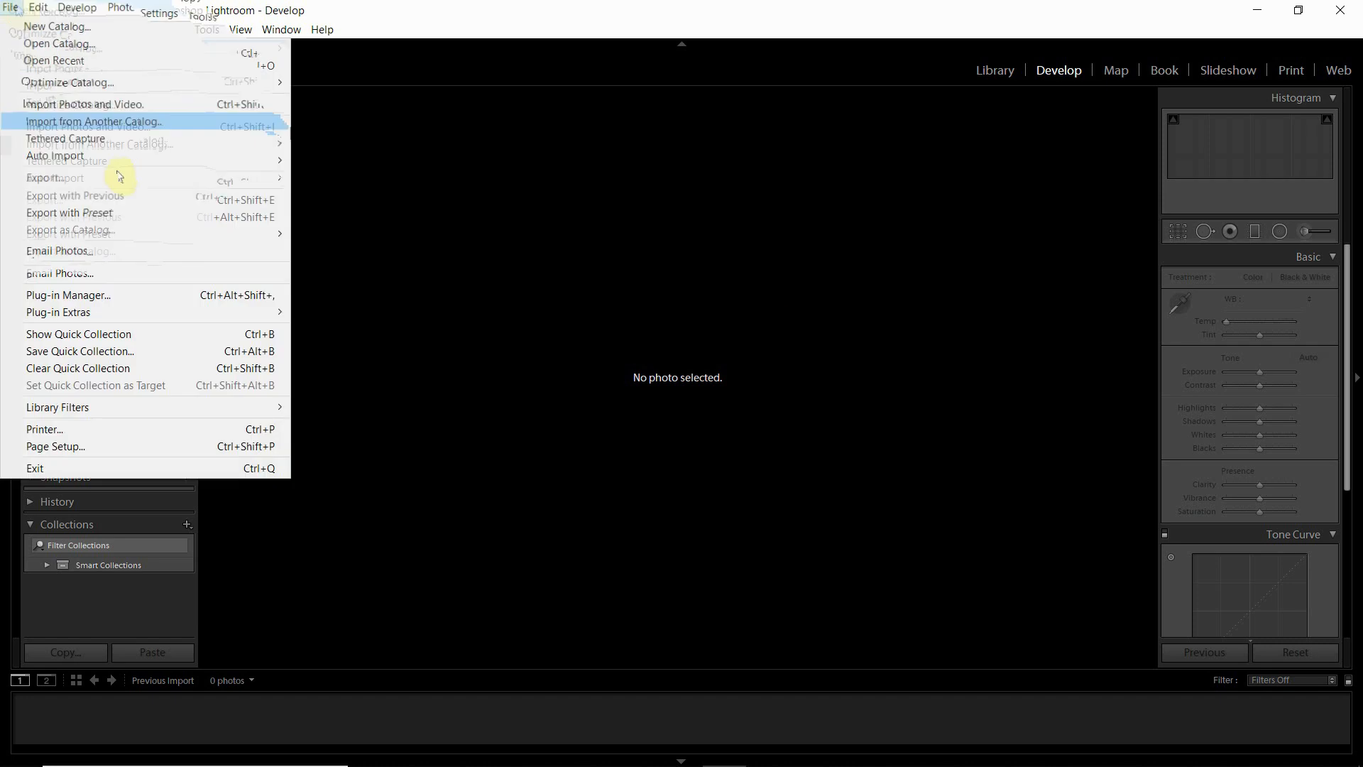
{"action": "left_click", "coordinate": [132, 127]}
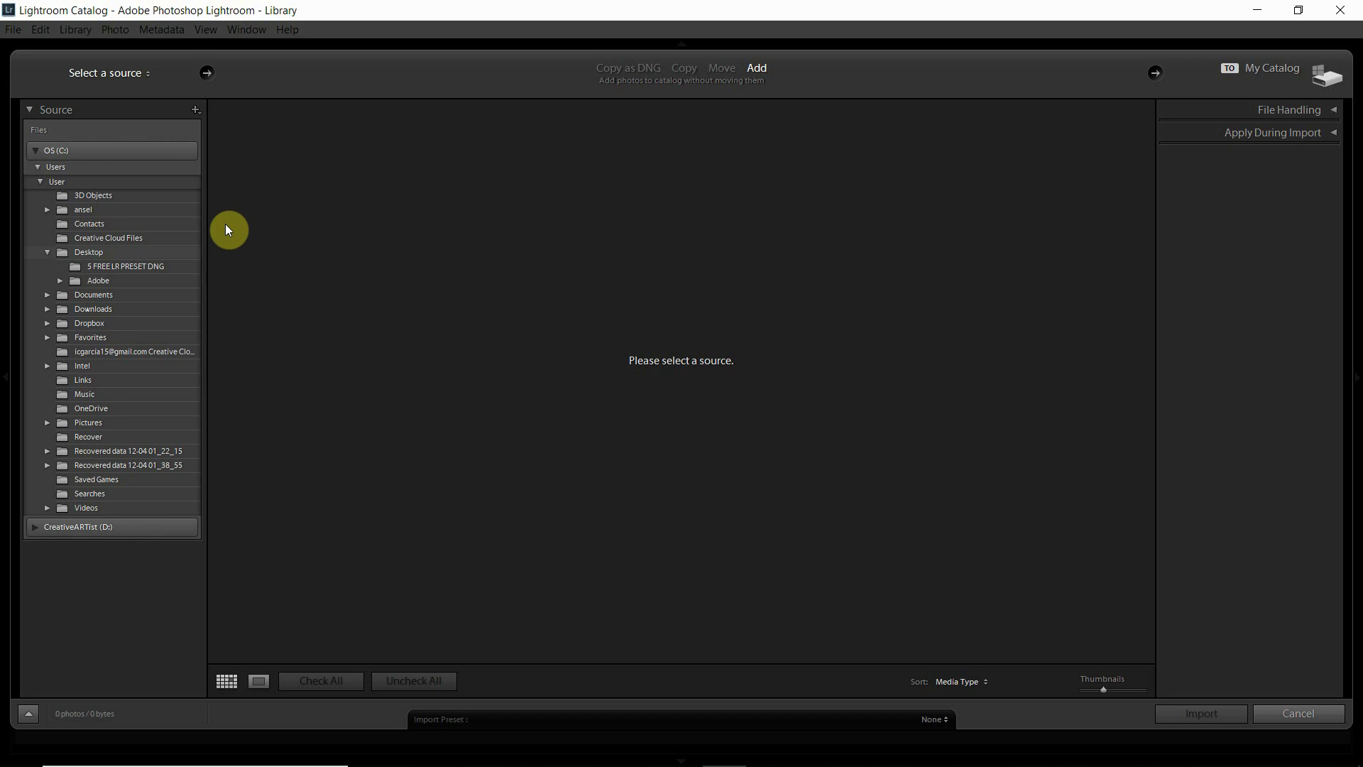
{"action": "left_click", "coordinate": [71, 252]}
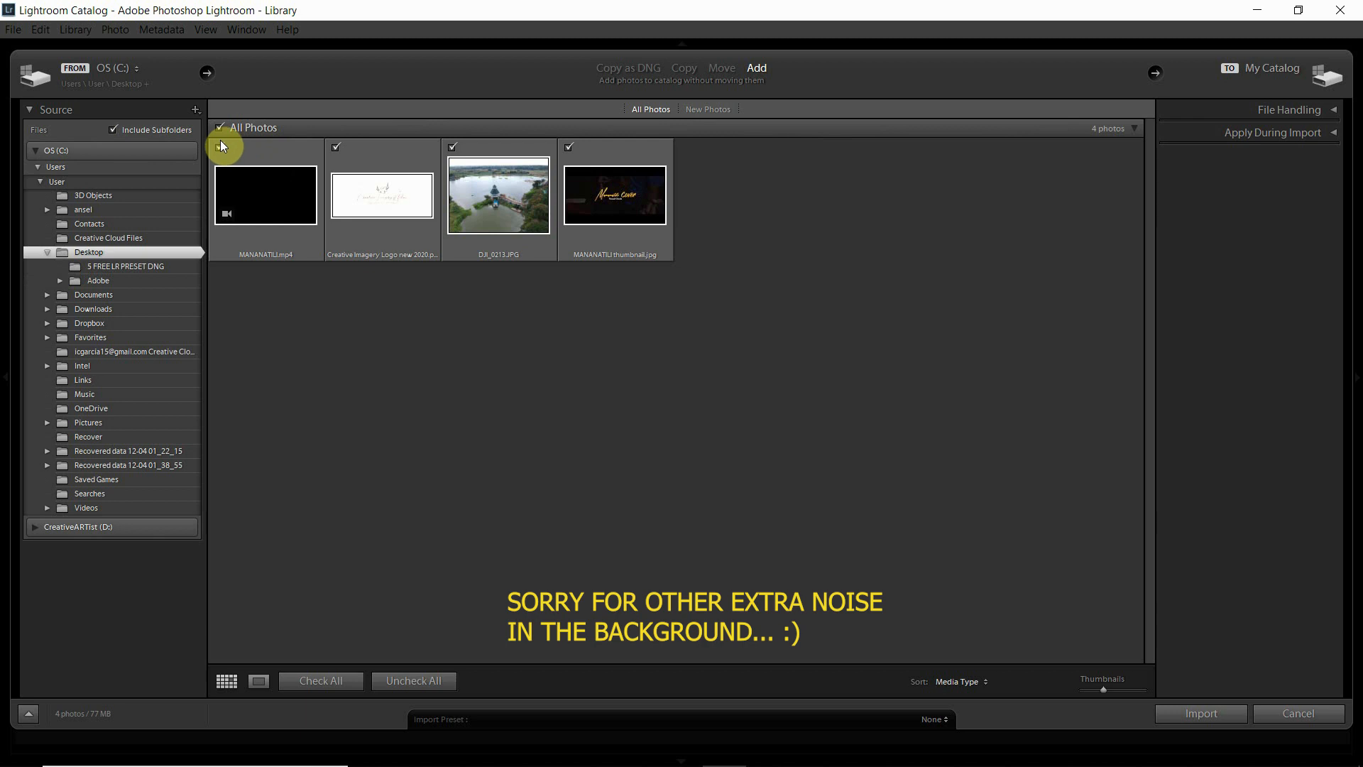
{"action": "left_click", "coordinate": [218, 147]}
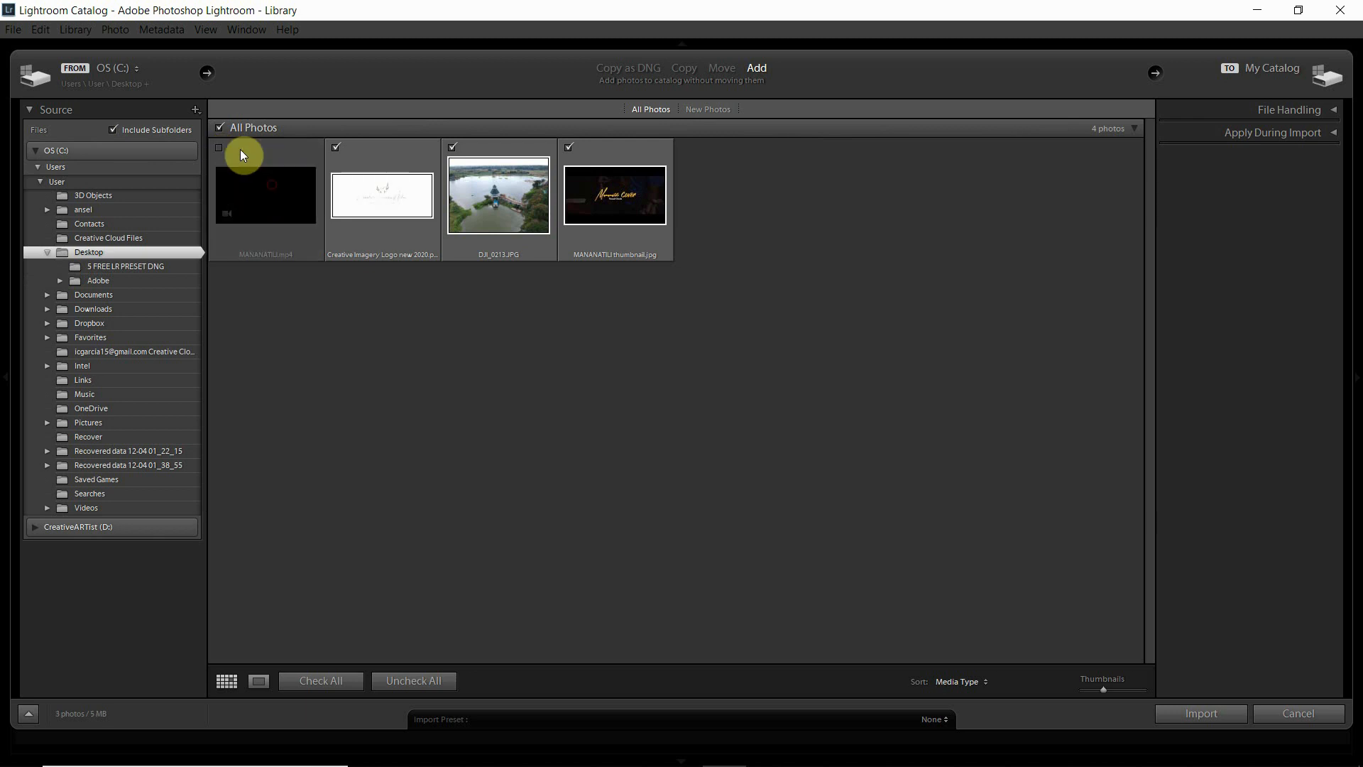
{"action": "left_click", "coordinate": [335, 147]}
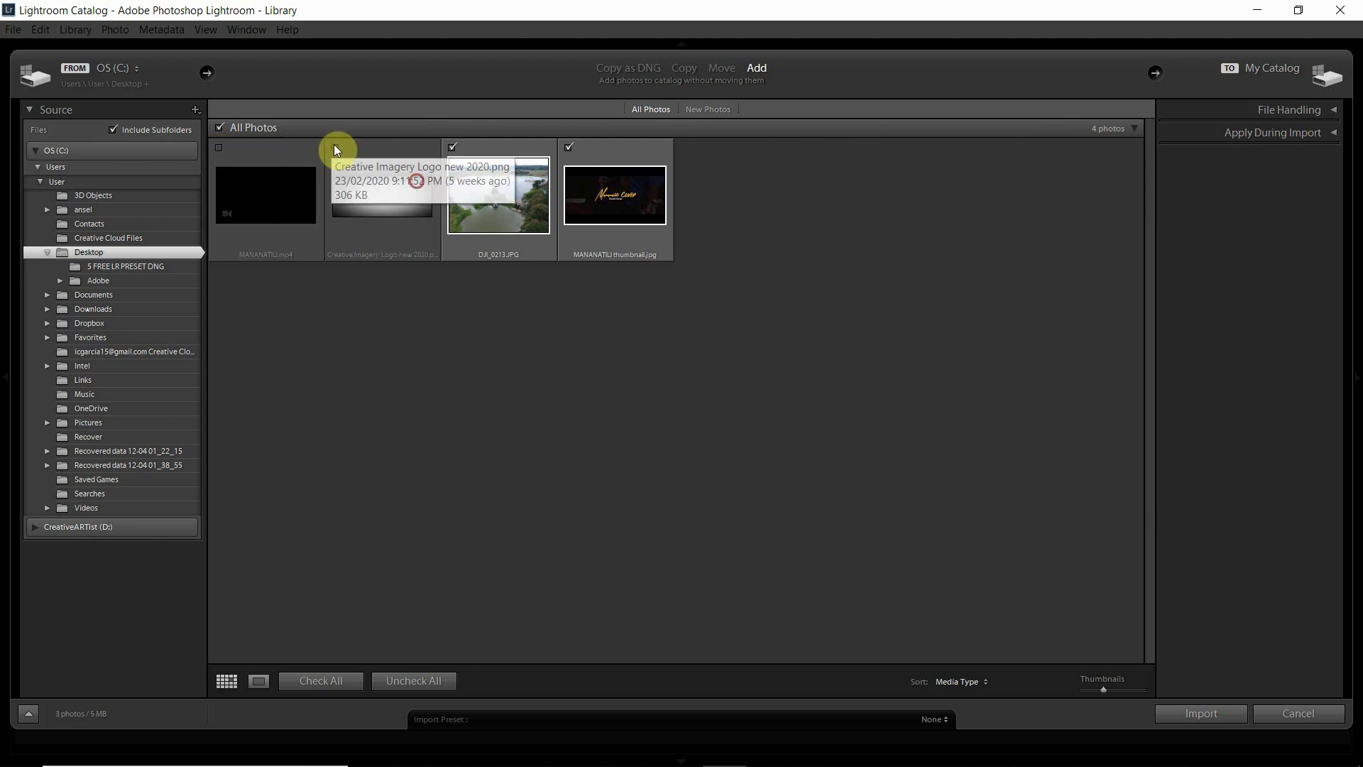
{"action": "left_click", "coordinate": [568, 148]}
{"action": "left_click", "coordinate": [1215, 714]}
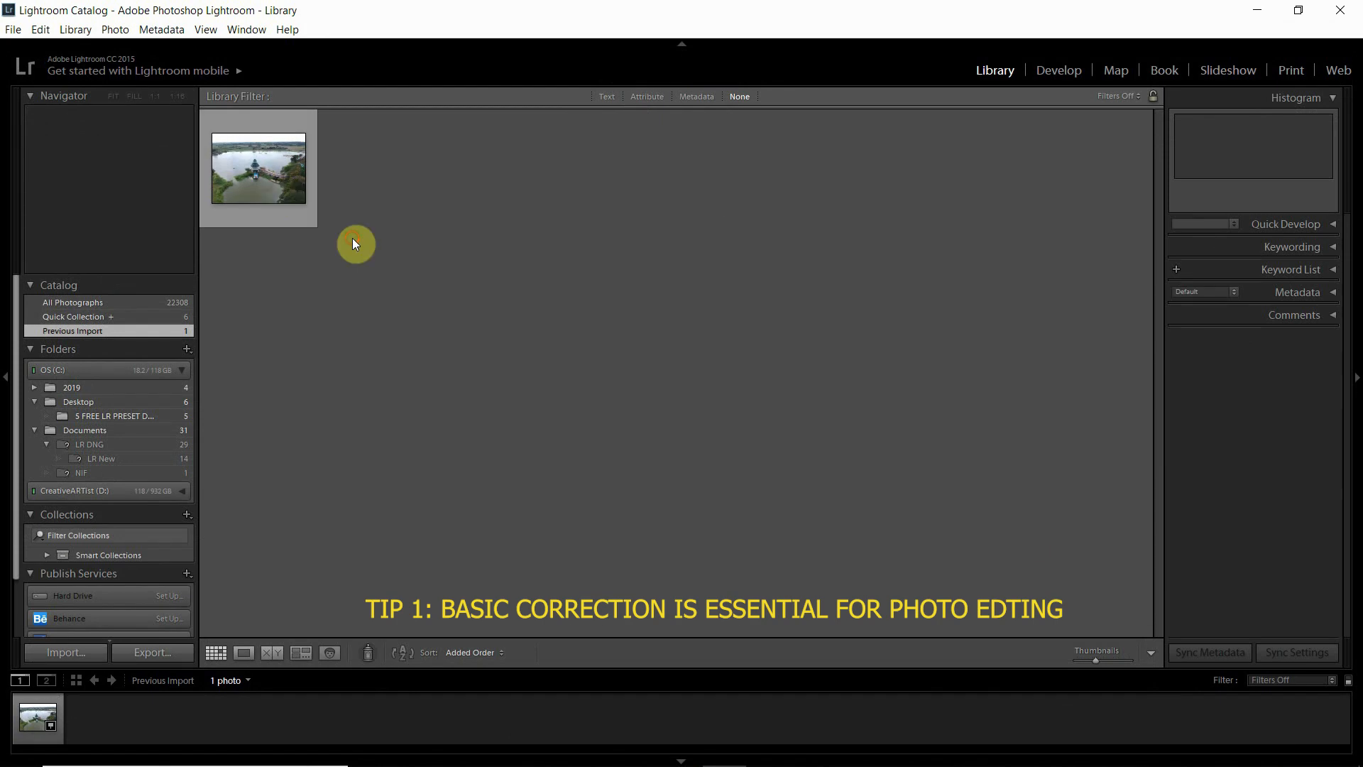
{"action": "left_click", "coordinate": [1059, 70]}
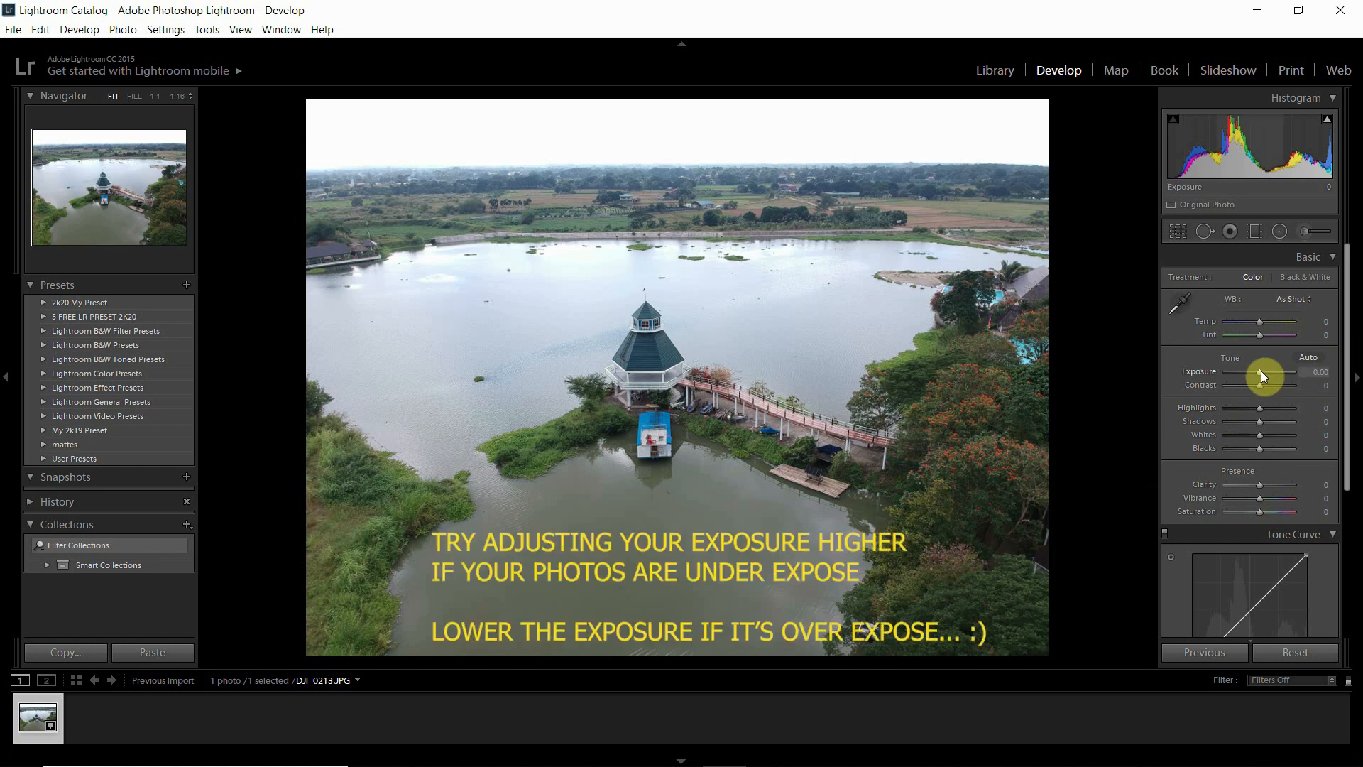
Set the photo's Exposure to −0.64, Contrast +17, Highlights −28, Shadows +47, Whites +30 and Blacks −19
{"action": "left_click_drag", "start_coordinate": [1257, 371], "coordinate": [1248, 418]}
{"action": "left_click_drag", "start_coordinate": [1260, 422], "coordinate": [1246, 453]}
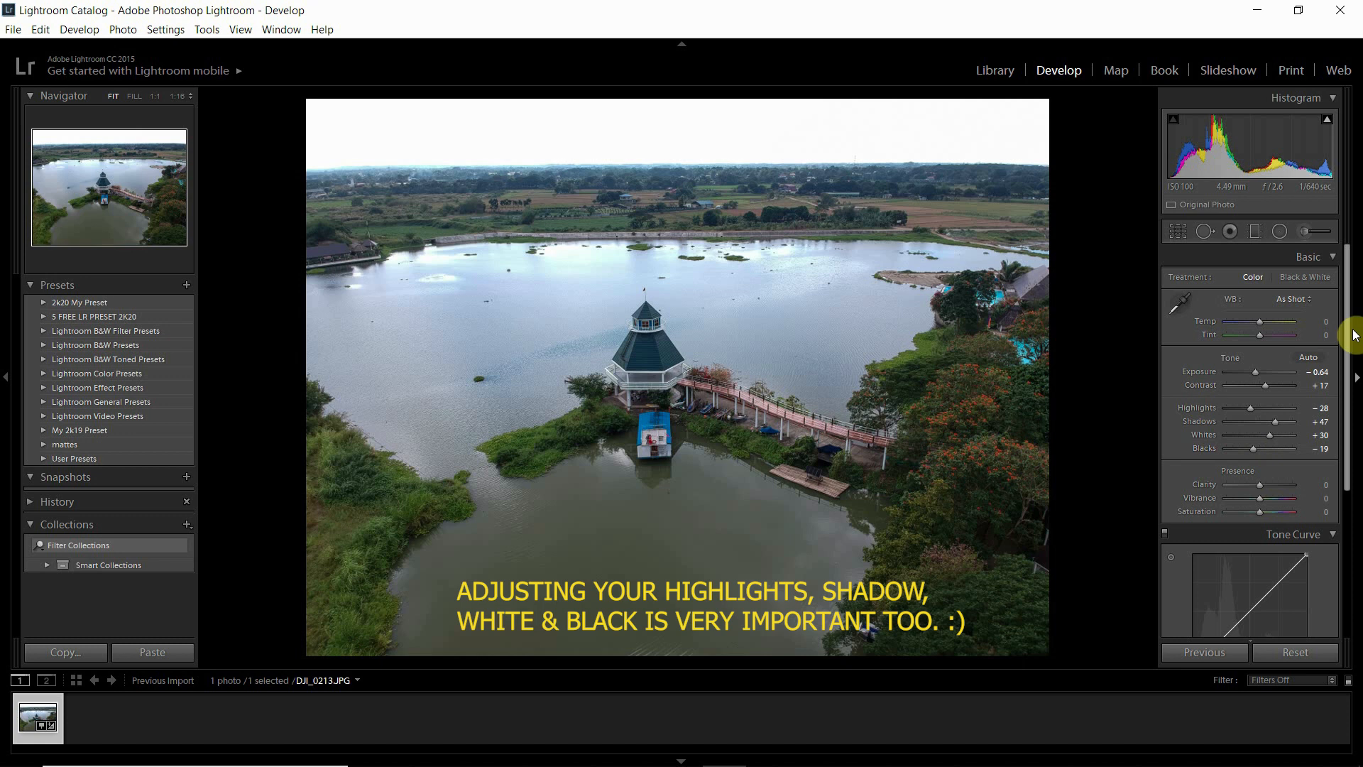
{"action": "mouse_move", "coordinate": [1347, 332]}
{"action": "left_mouse_down"}
{"action": "mouse_move", "coordinate": [1347, 391]}
{"action": "mouse_move", "coordinate": [1358, 308]}
{"action": "left_mouse_up"}
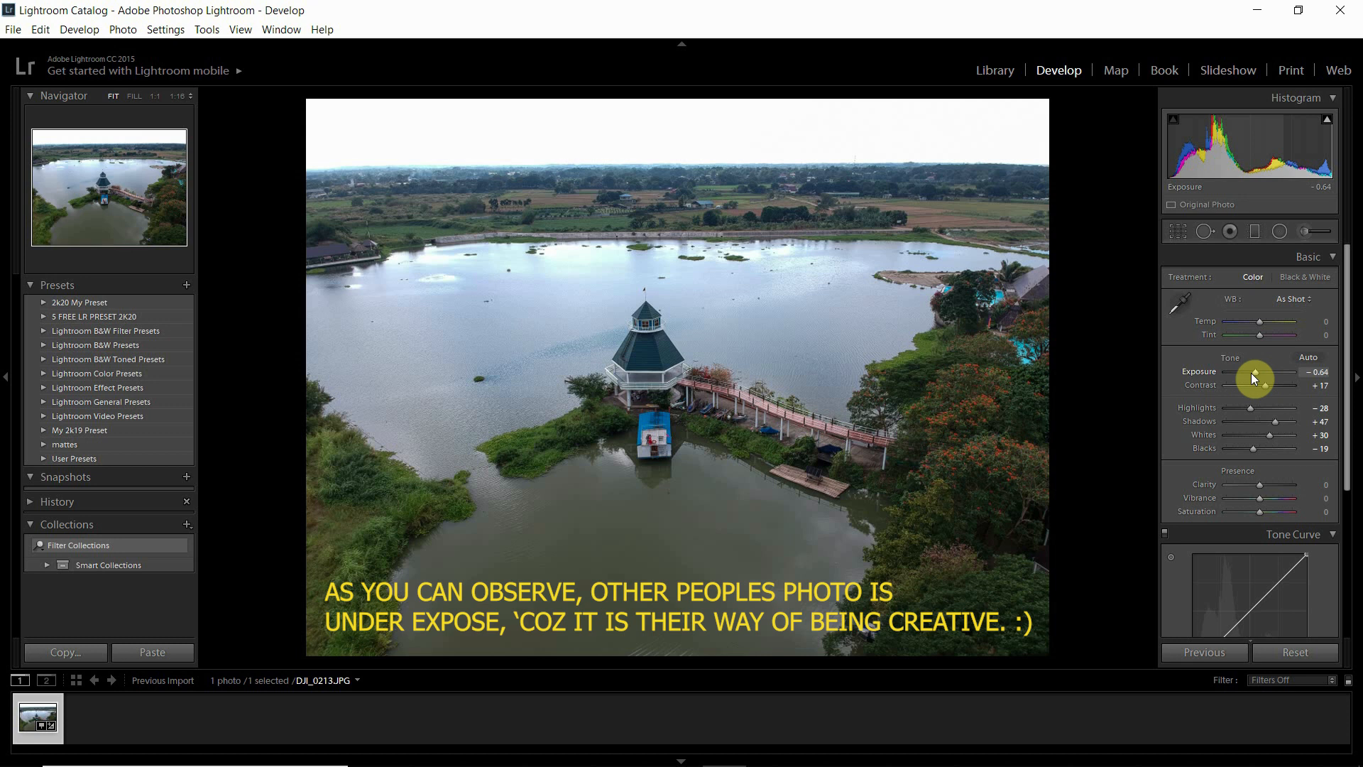
Readjust tone to Exposure −0.64, Contrast 0, Highlights −26, Shadows +38, Whites +13 and Blacks −15, and reset all the photo's settings
{"action": "mouse_move", "coordinate": [1251, 373]}
{"action": "left_mouse_down"}
{"action": "mouse_move", "coordinate": [1268, 374]}
{"action": "mouse_move", "coordinate": [1255, 371]}
{"action": "left_mouse_up"}
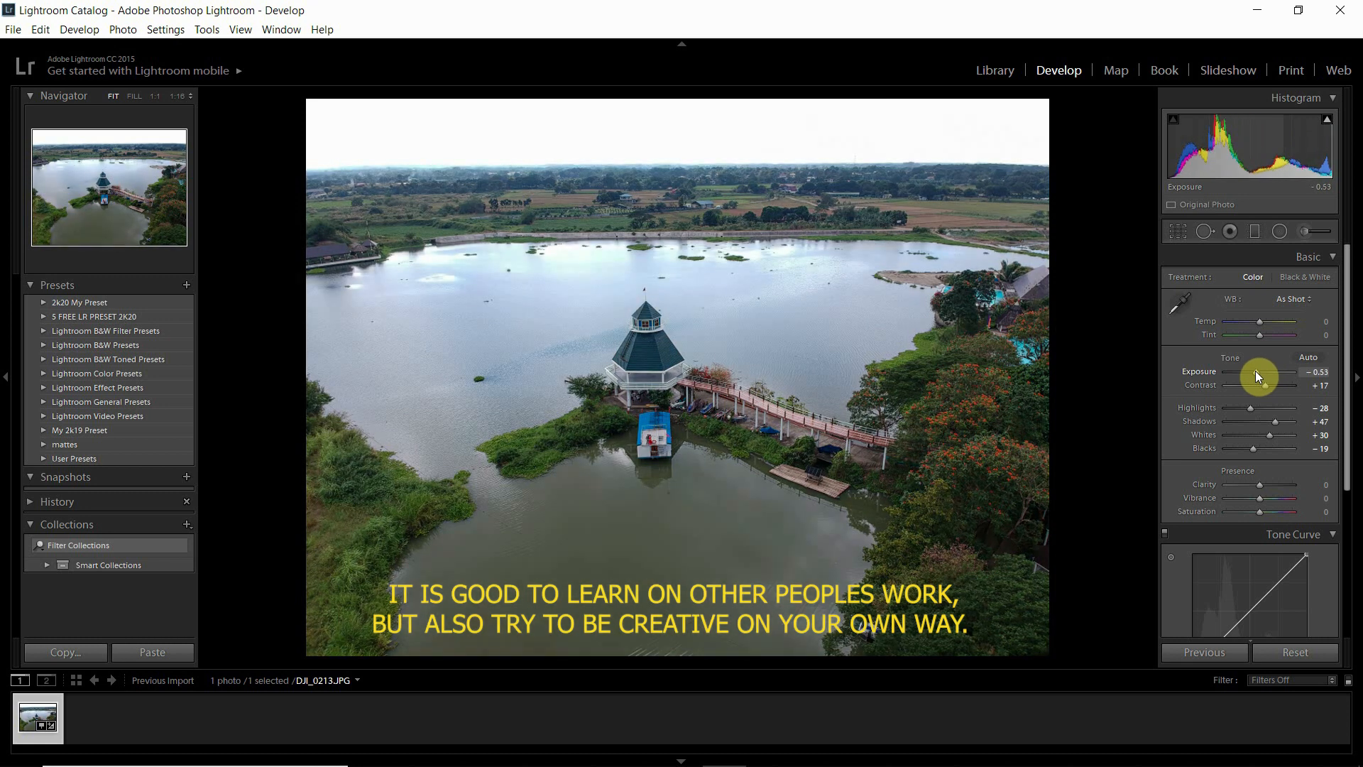
{"action": "left_click_drag", "start_coordinate": [1256, 372], "coordinate": [1257, 372]}
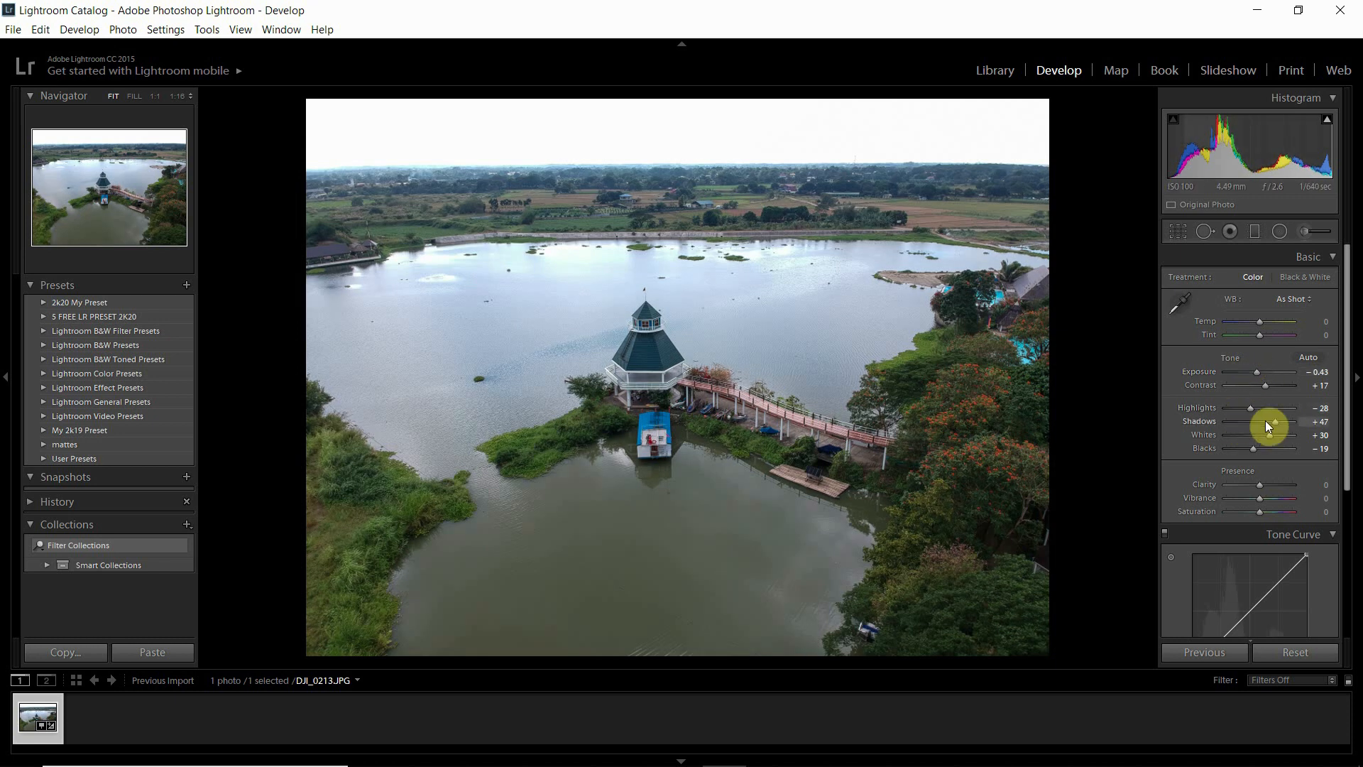
{"action": "double_click", "coordinate": [1268, 386]}
{"action": "left_click_drag", "start_coordinate": [1249, 408], "coordinate": [1247, 449]}
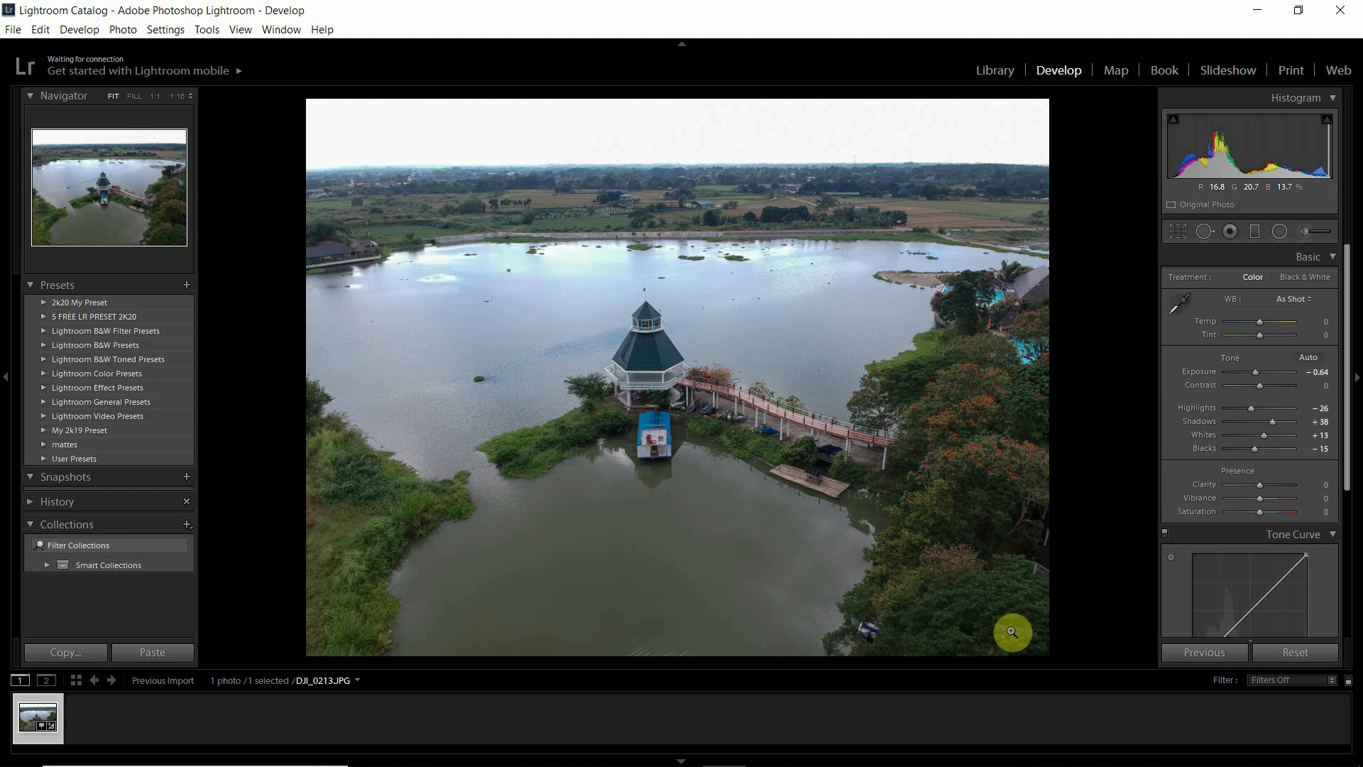
{"action": "left_click", "coordinate": [1295, 649]}
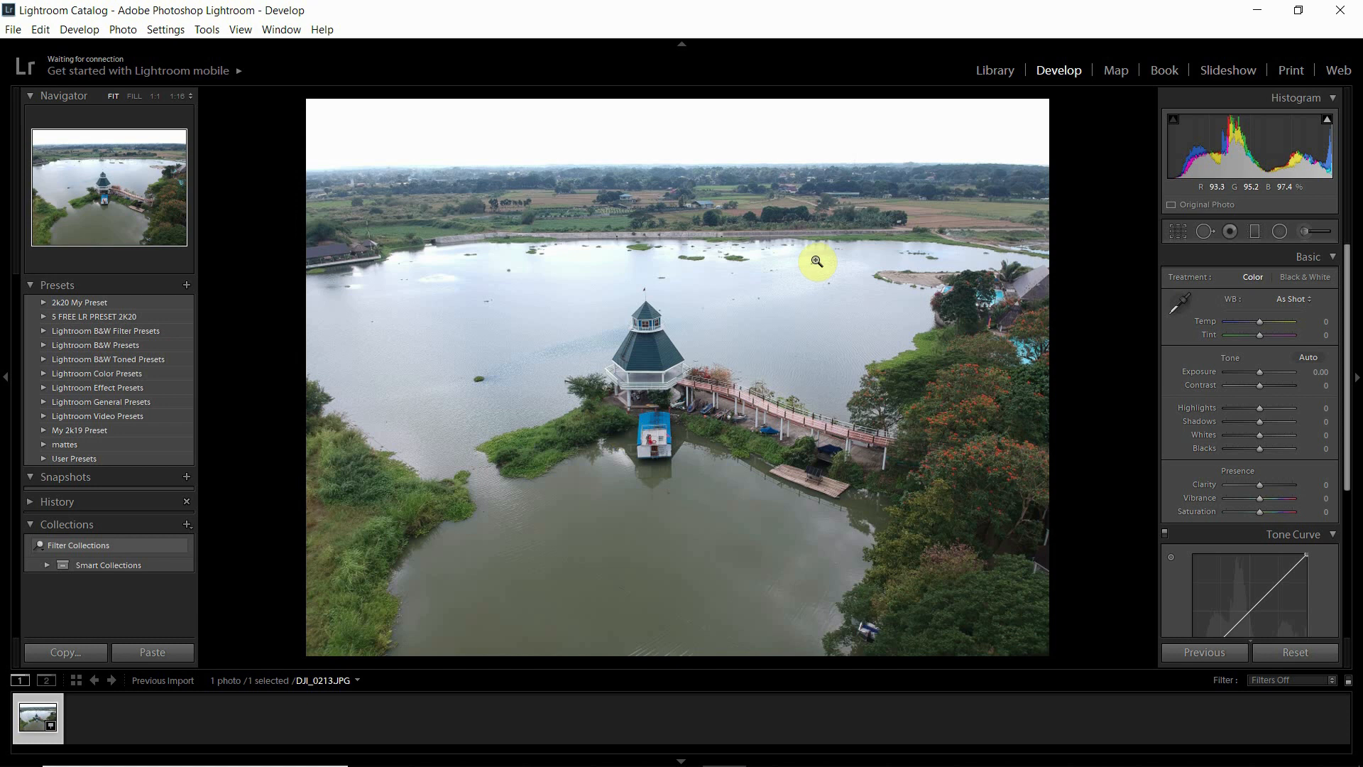
Start a slightly tighter crop in the original aspect ratio and shift the photo down within the frame
{"action": "left_click", "coordinate": [1177, 231]}
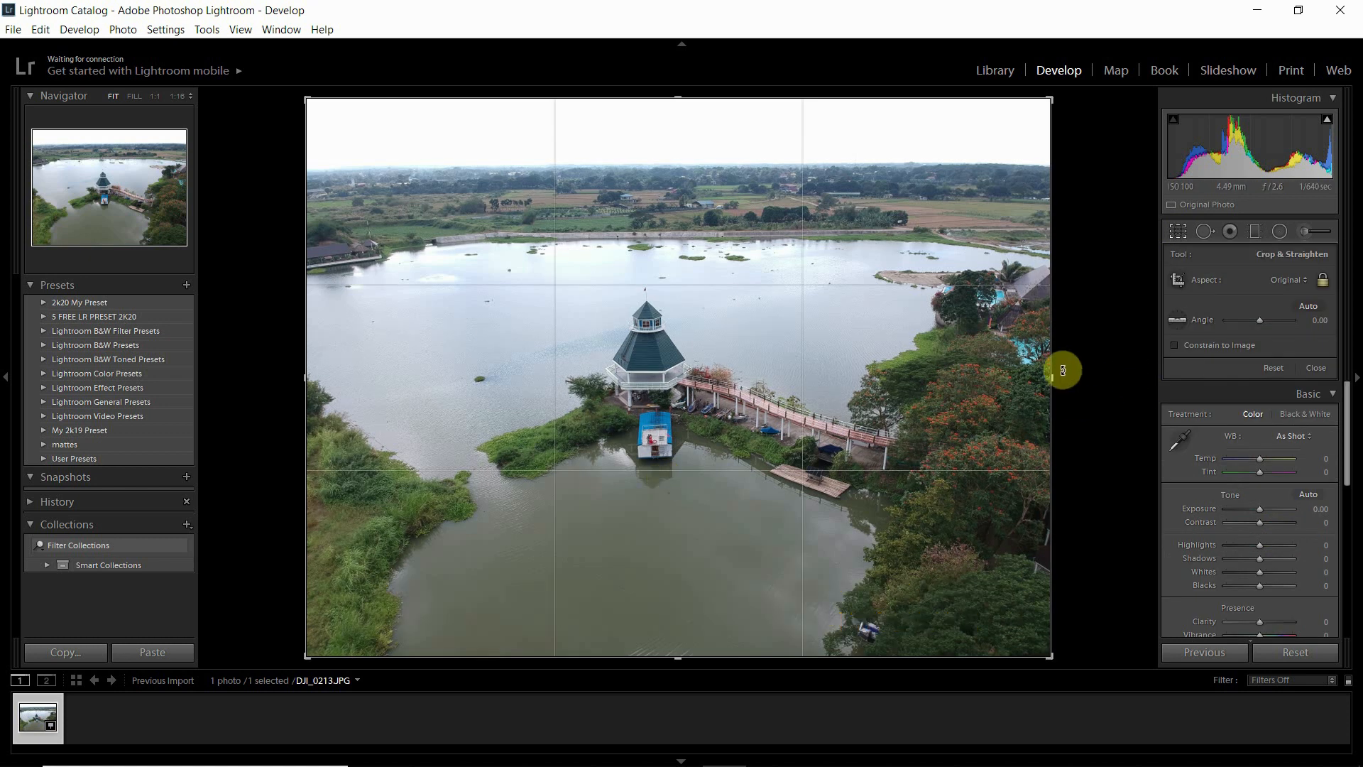
{"action": "left_click_drag", "start_coordinate": [1051, 377], "coordinate": [1017, 384]}
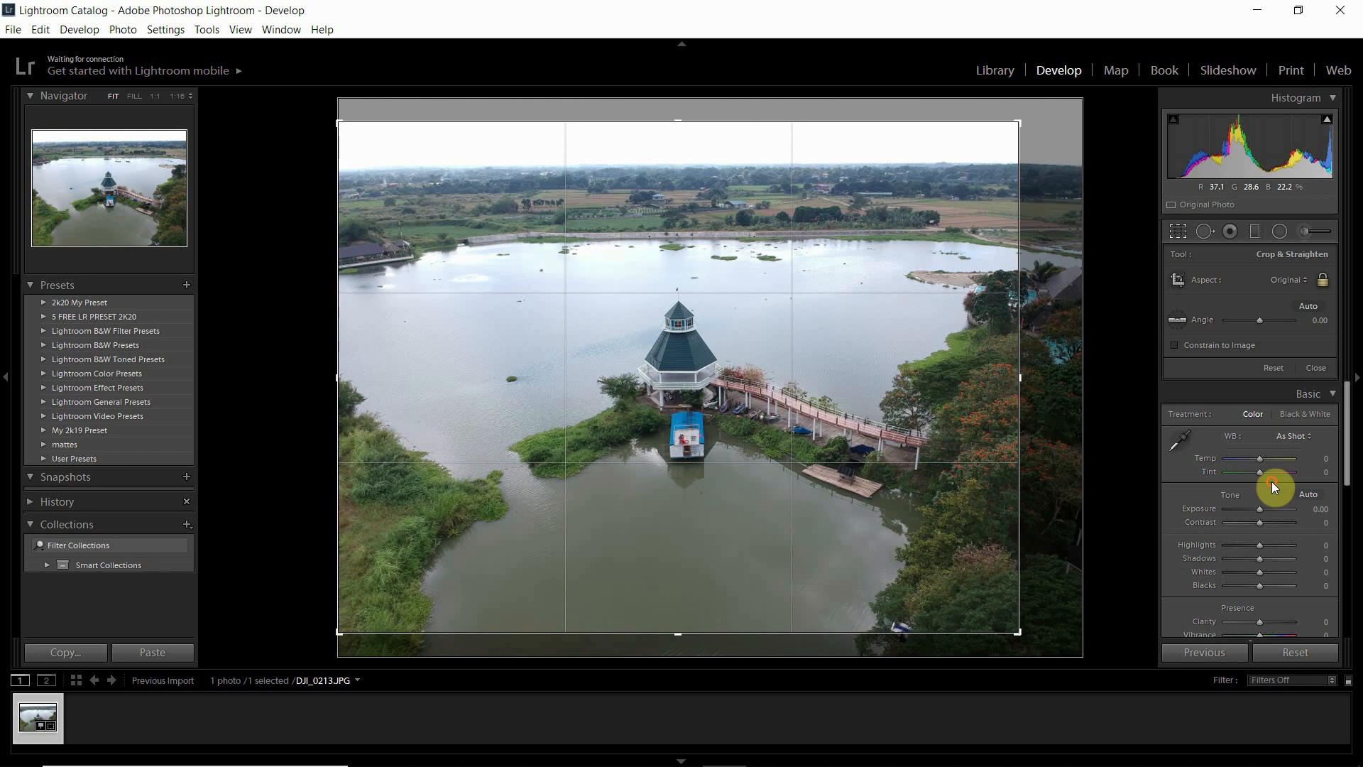
{"action": "left_click_drag", "start_coordinate": [913, 421], "coordinate": [913, 444]}
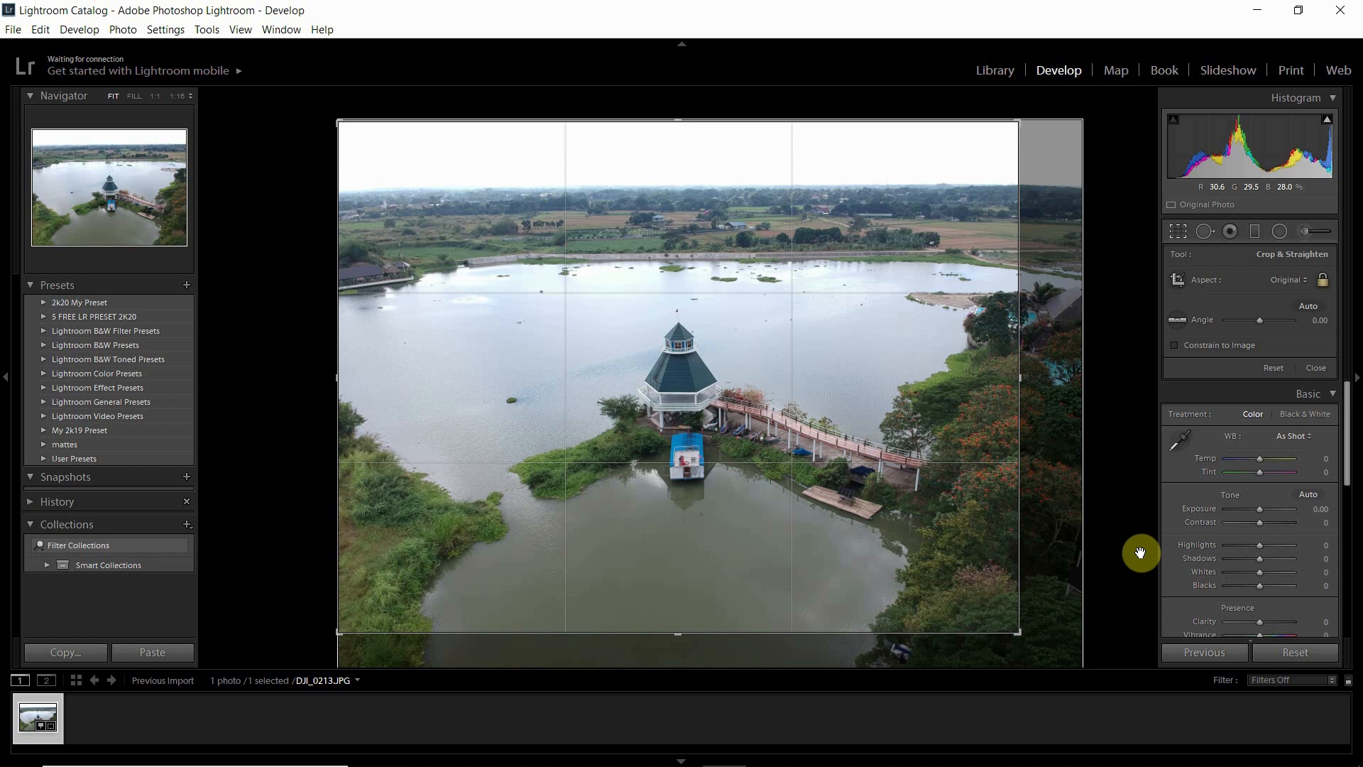
Crop the photo to 16 x 9 with the pavilion and horizon in frame, straightened to an angle of 0.62
{"action": "left_click", "coordinate": [1282, 279]}
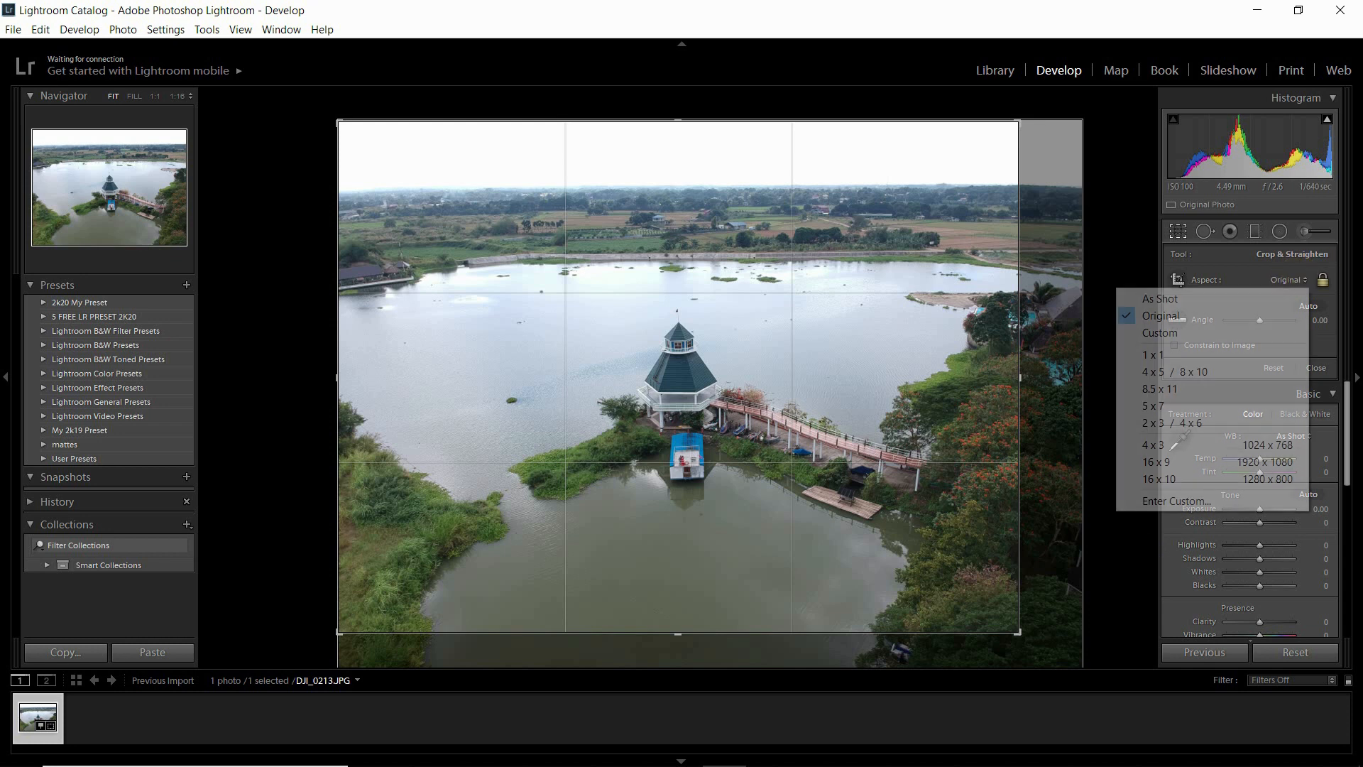
{"action": "left_click", "coordinate": [1179, 466]}
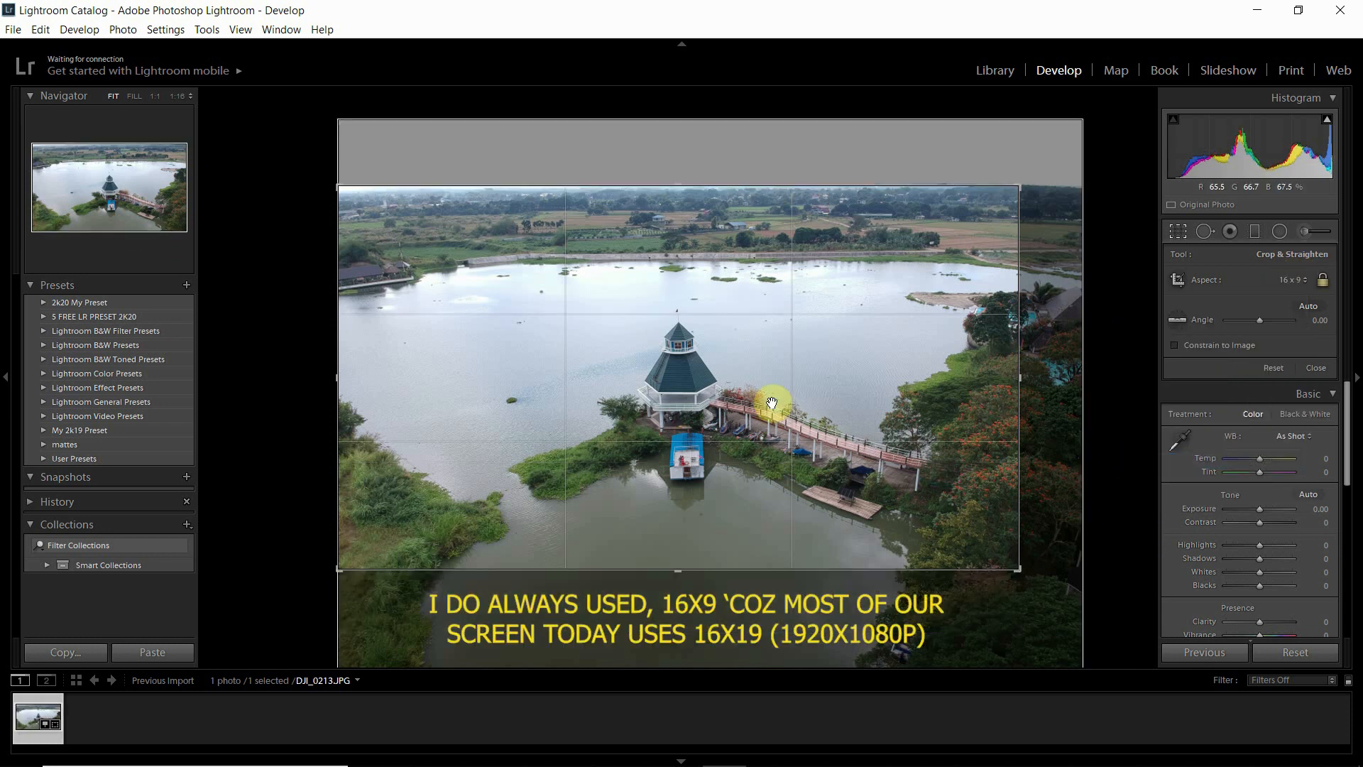
{"action": "left_click_drag", "start_coordinate": [773, 402], "coordinate": [755, 441]}
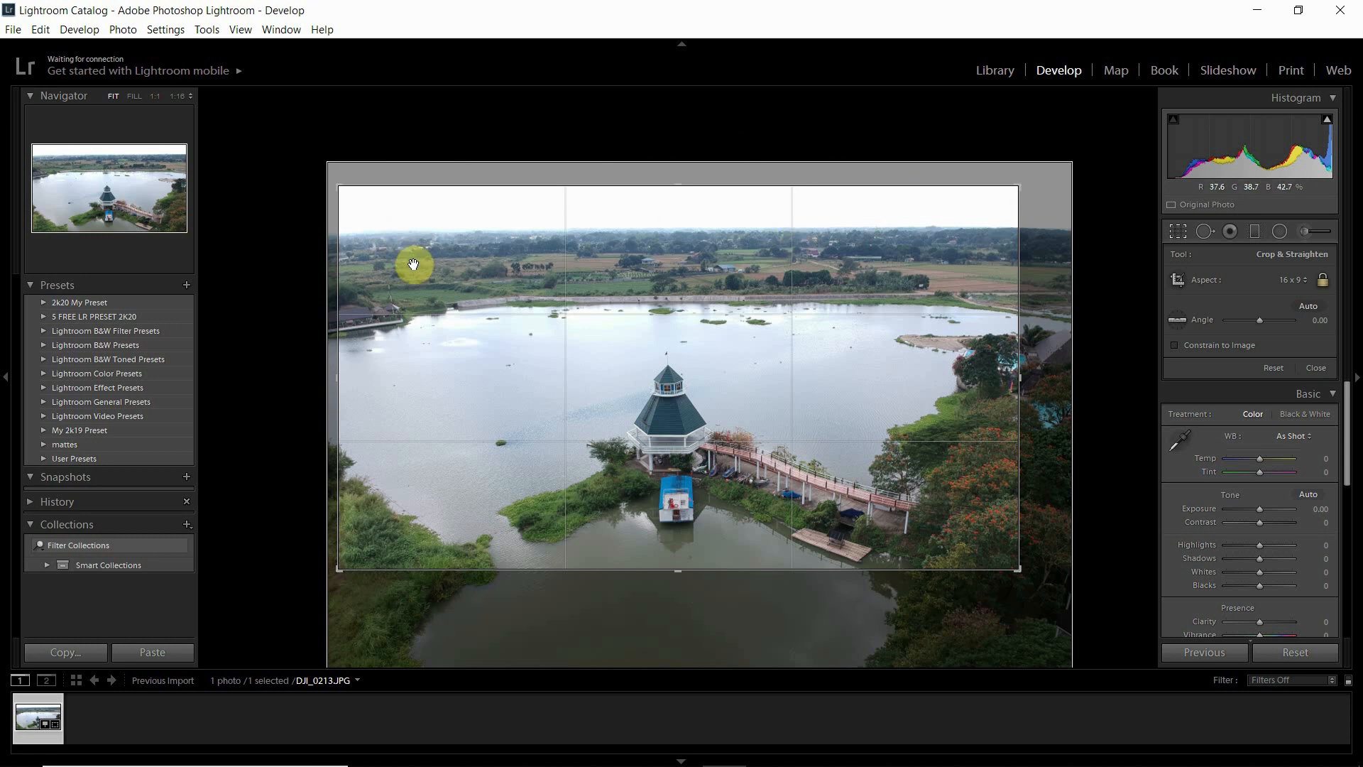
{"action": "left_click_drag", "start_coordinate": [1026, 434], "coordinate": [1046, 445]}
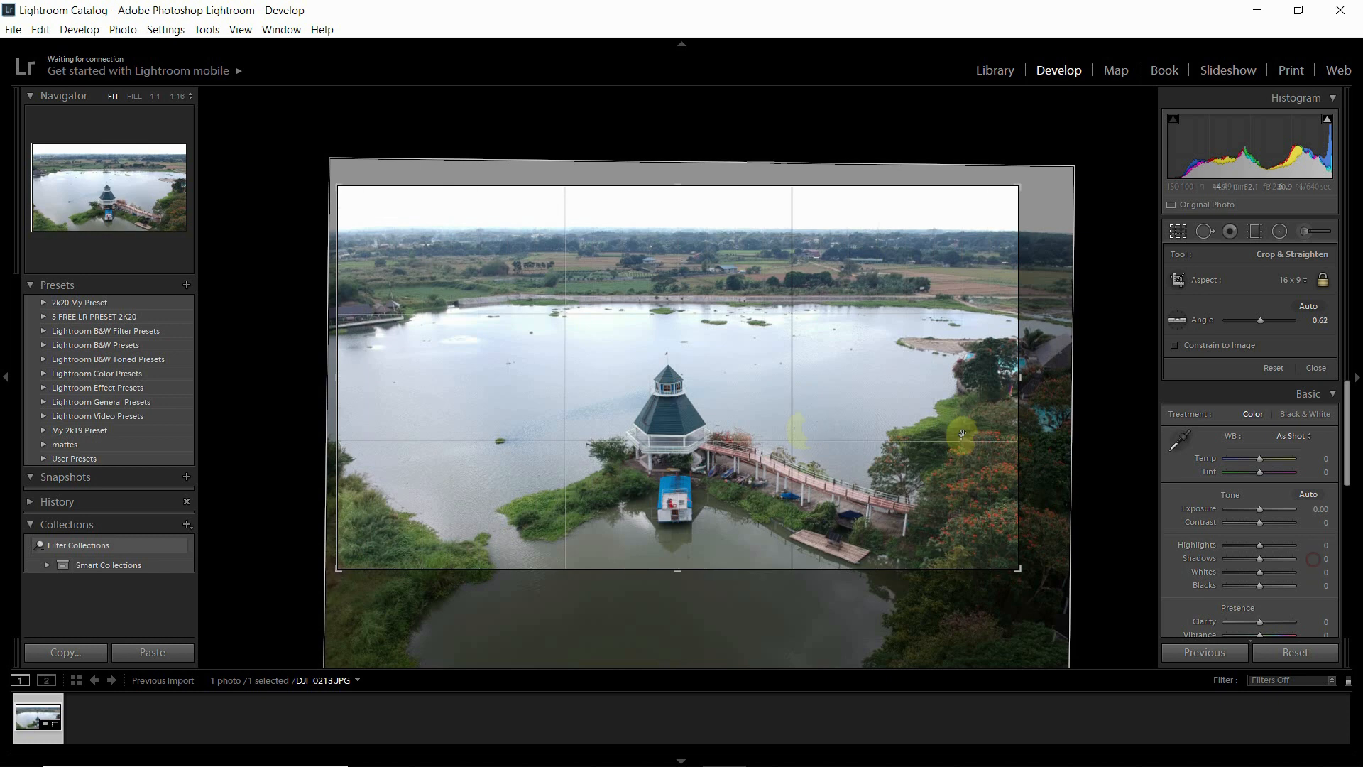
{"action": "left_click_drag", "start_coordinate": [730, 444], "coordinate": [726, 441]}
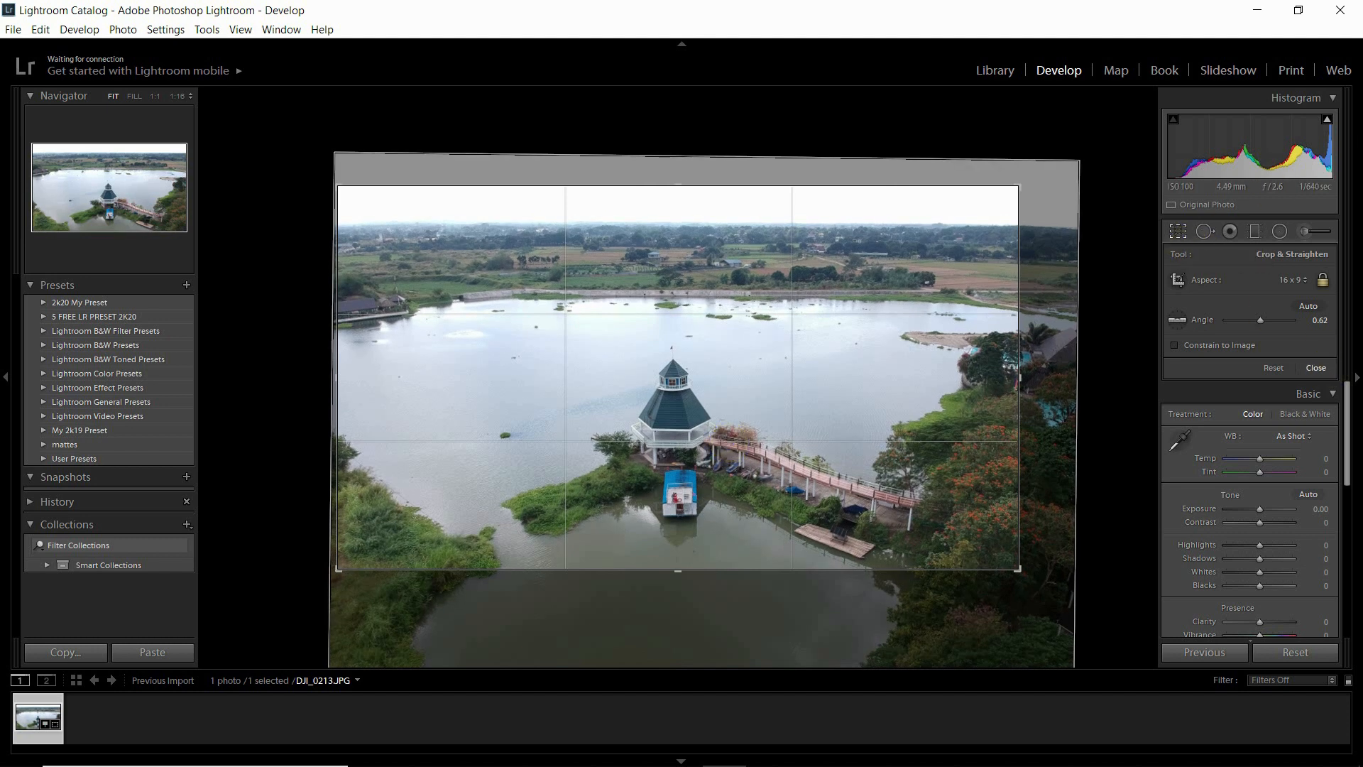
{"action": "left_click", "coordinate": [1315, 367]}
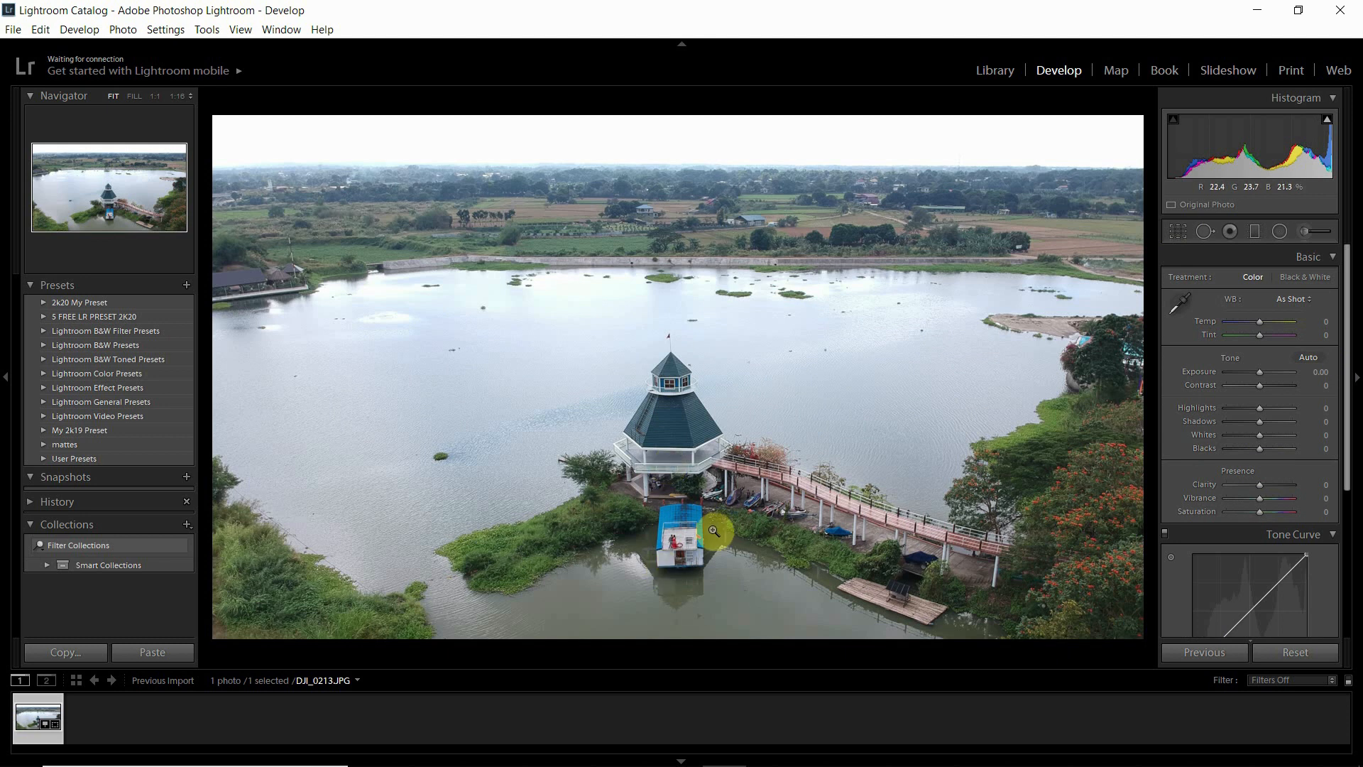
Recrop the photo to a tighter custom frame centred on the pavilion, leaving out the horizon, and reset all the photo's settings
{"action": "key", "text": "r"}
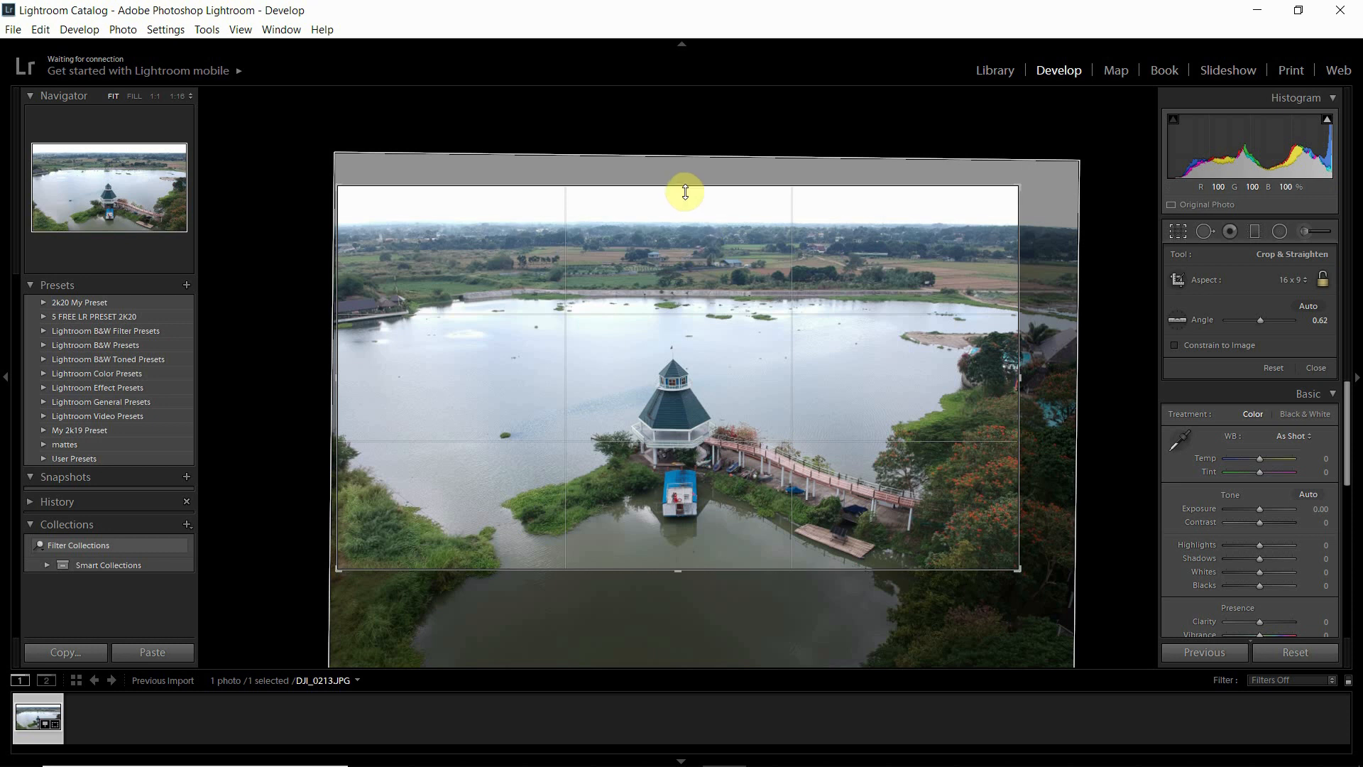
{"action": "left_click_drag", "start_coordinate": [685, 192], "coordinate": [688, 260]}
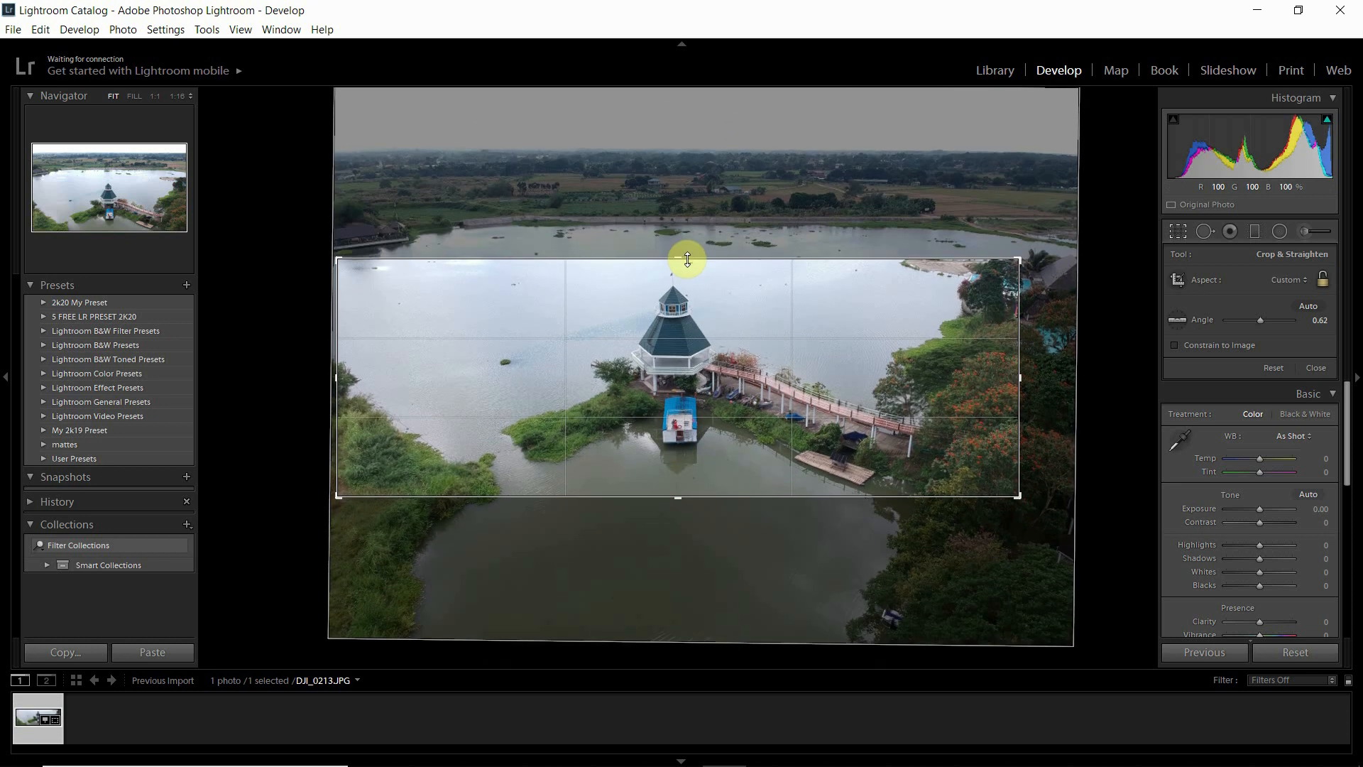
{"action": "left_click_drag", "start_coordinate": [682, 321], "coordinate": [716, 375]}
{"action": "left_click_drag", "start_coordinate": [331, 369], "coordinate": [417, 374]}
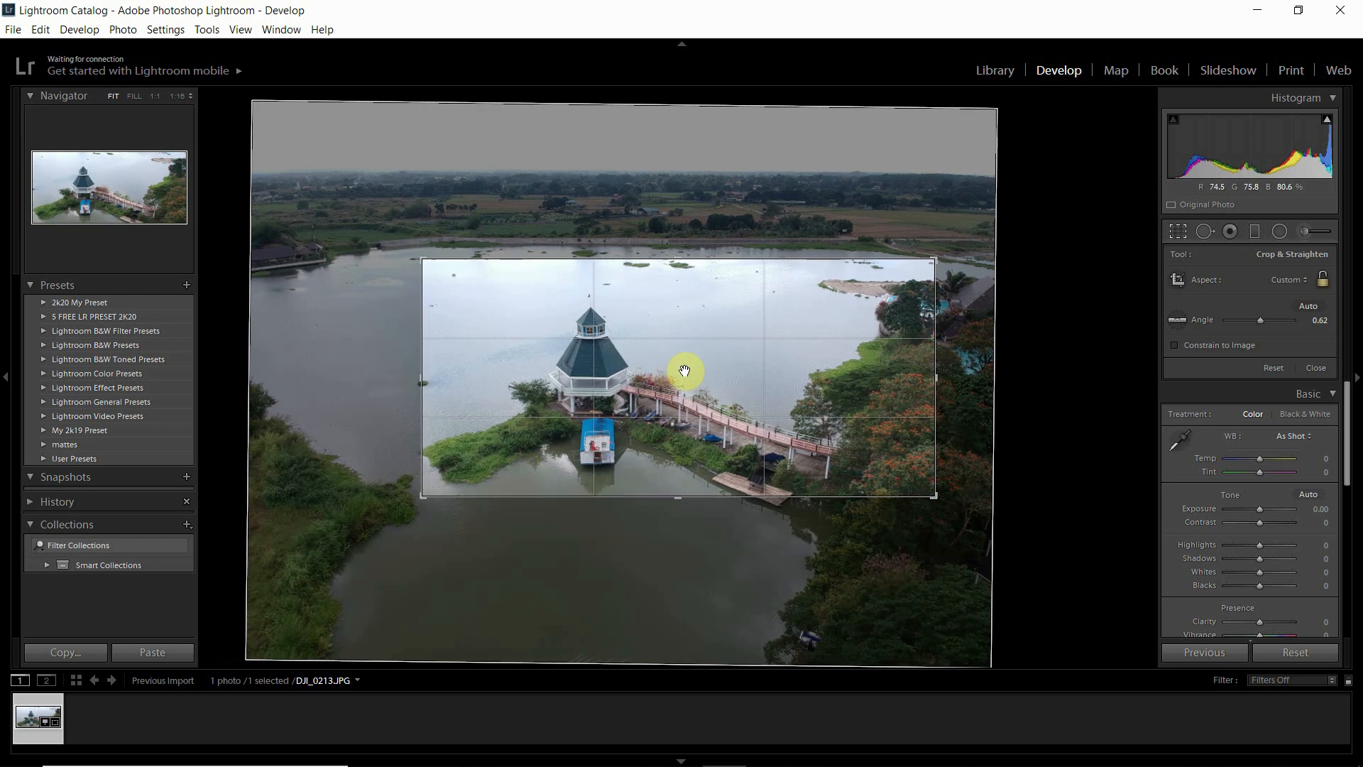
{"action": "left_click_drag", "start_coordinate": [685, 371], "coordinate": [770, 389]}
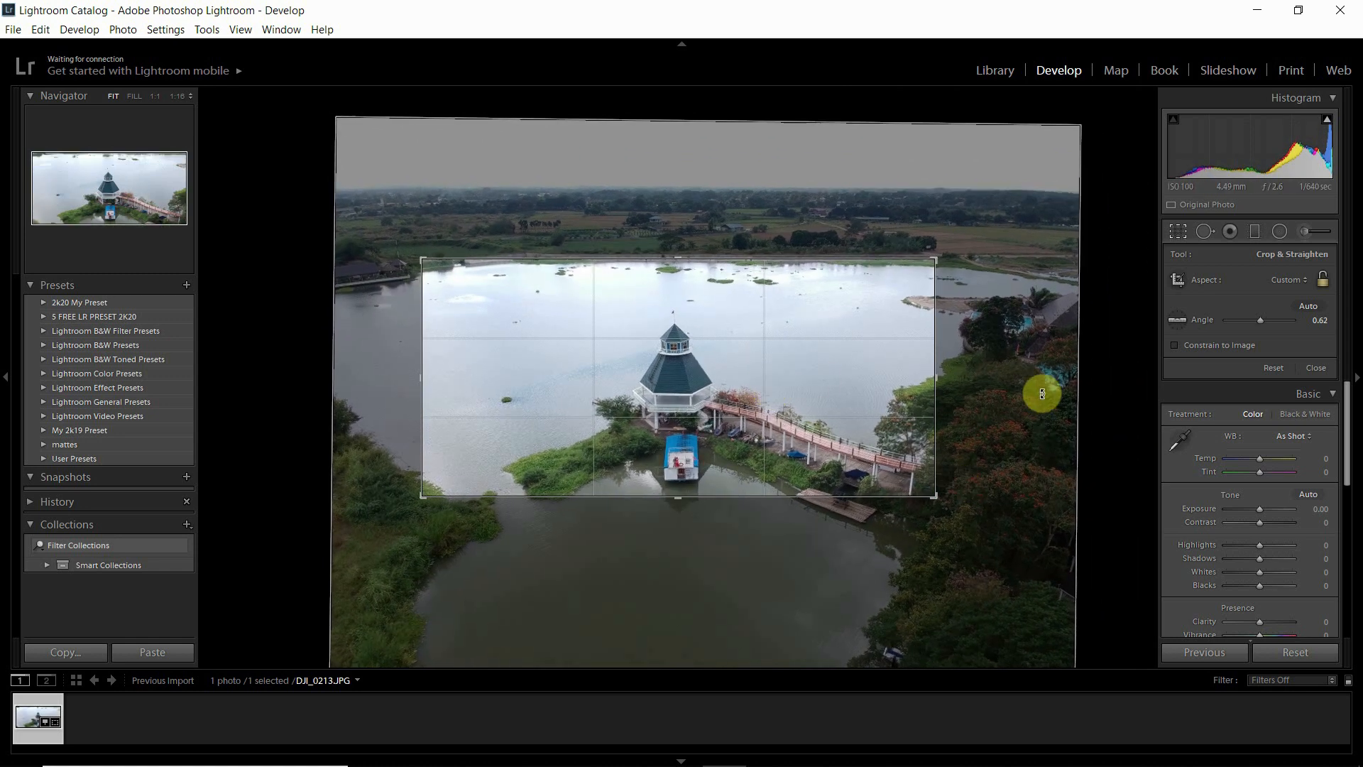
{"action": "left_click", "coordinate": [1319, 368]}
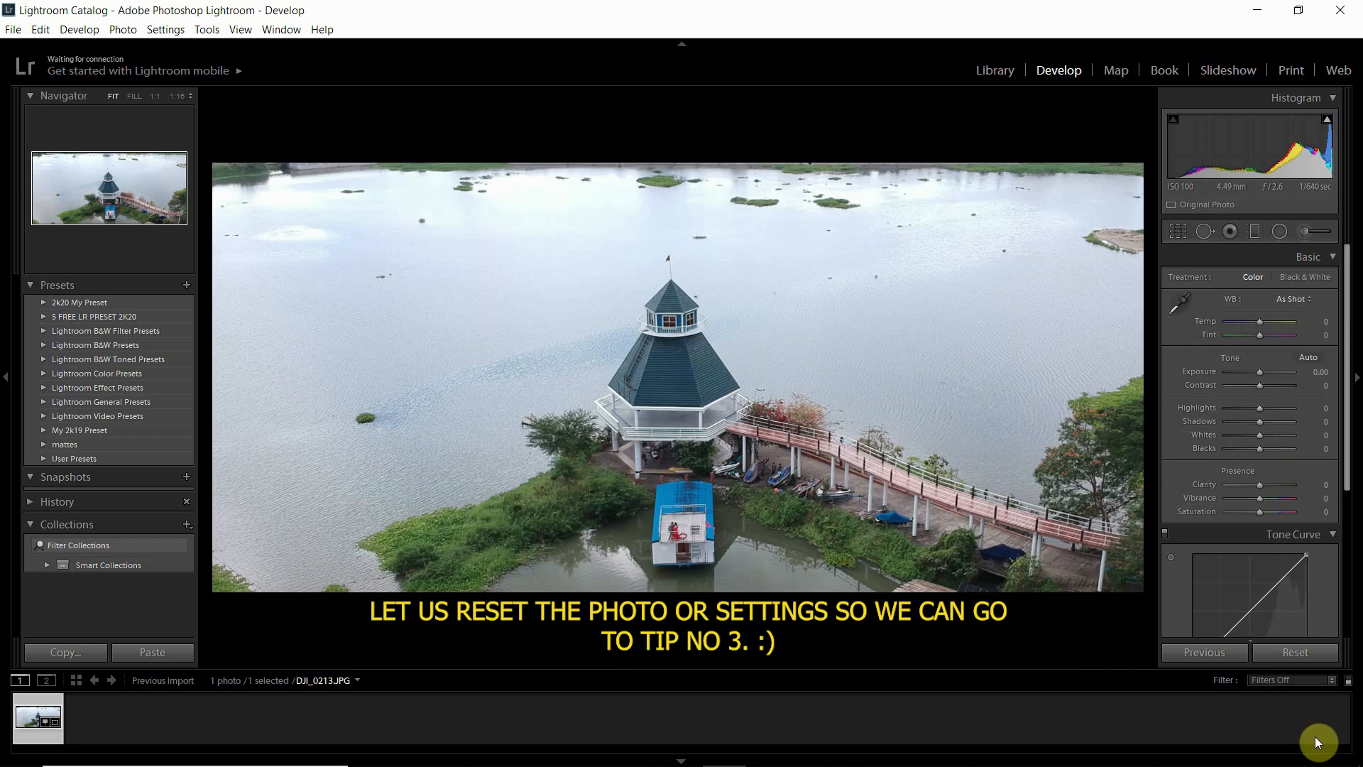
{"action": "left_click", "coordinate": [1305, 657]}
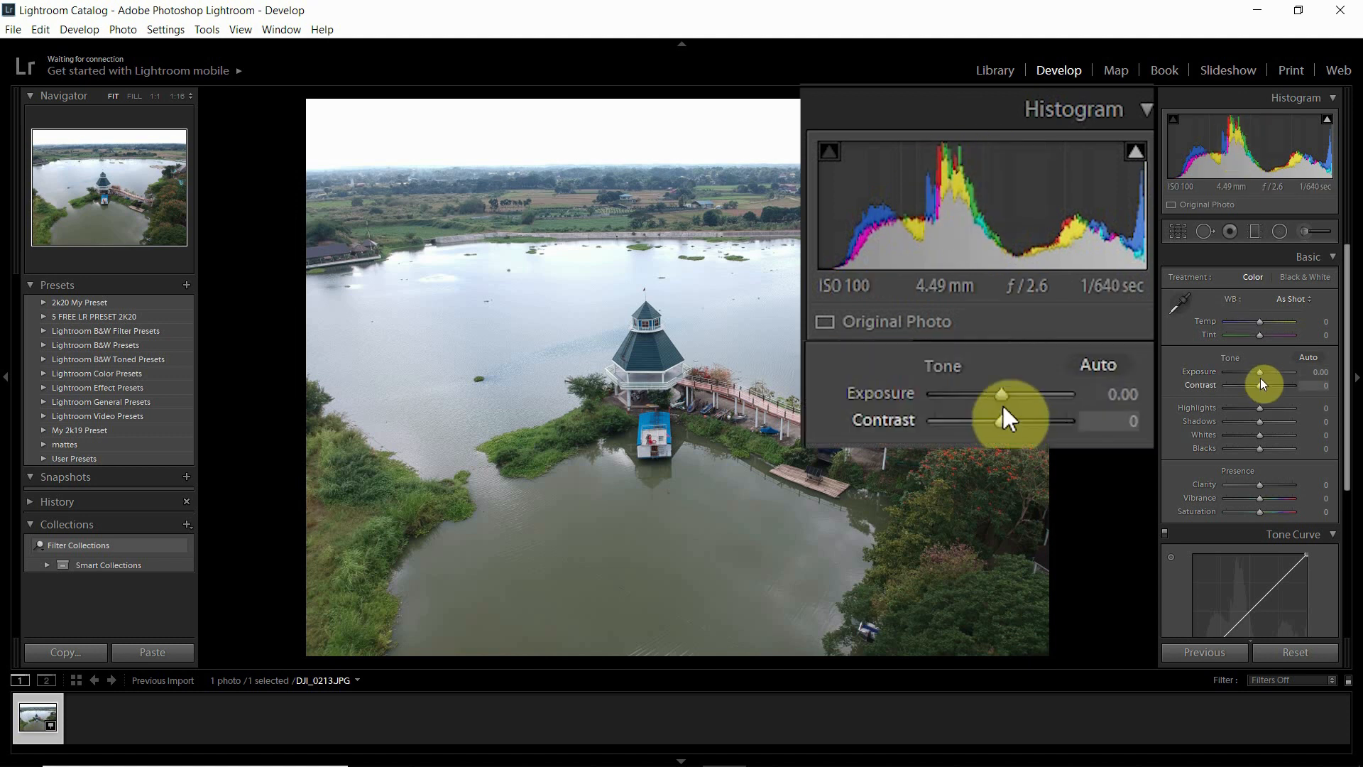
Lower Exposure to −1.38 to compare the histogram, raise it back to 0.00, and reset the photo's settings
{"action": "left_click_drag", "start_coordinate": [1257, 374], "coordinate": [1252, 377]}
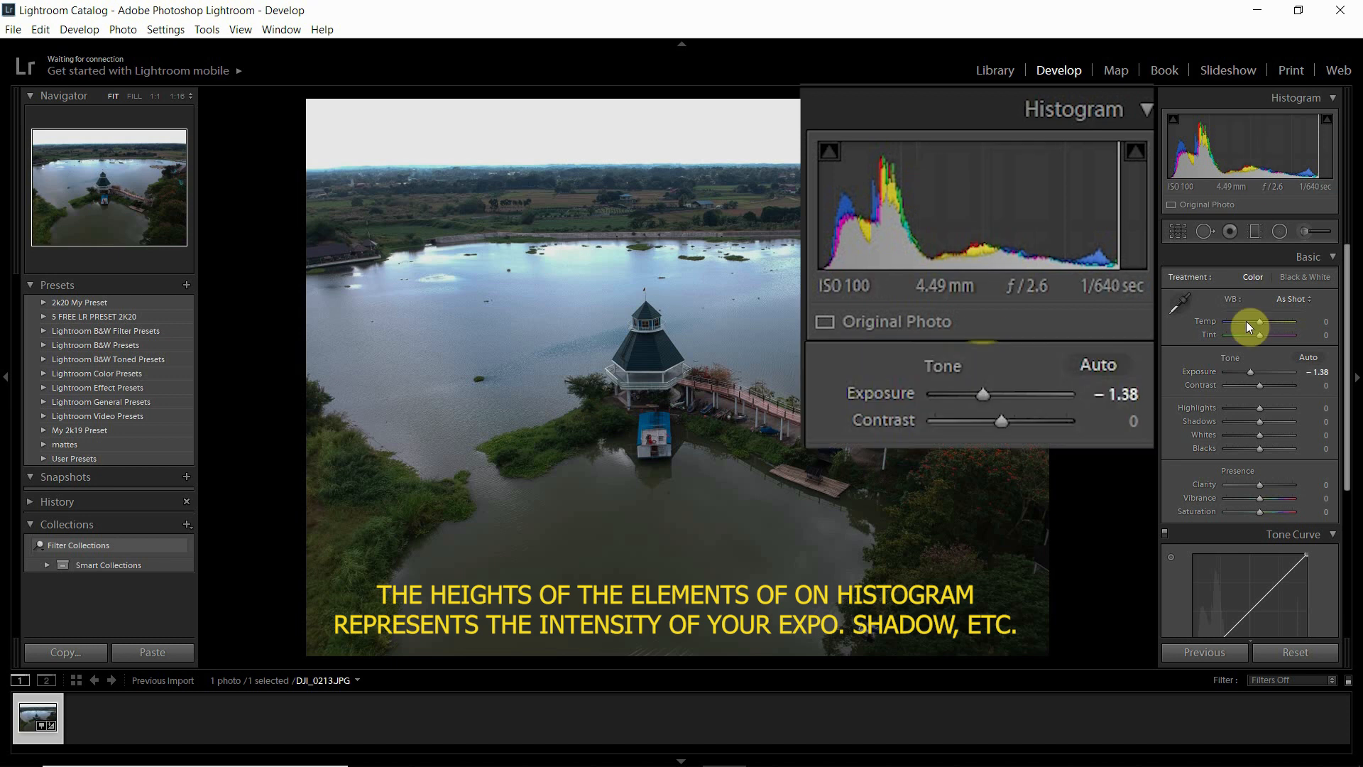
{"action": "mouse_move", "coordinate": [1250, 371]}
{"action": "left_mouse_down"}
{"action": "mouse_move", "coordinate": [1255, 359]}
{"action": "mouse_move", "coordinate": [1258, 377]}
{"action": "left_mouse_up"}
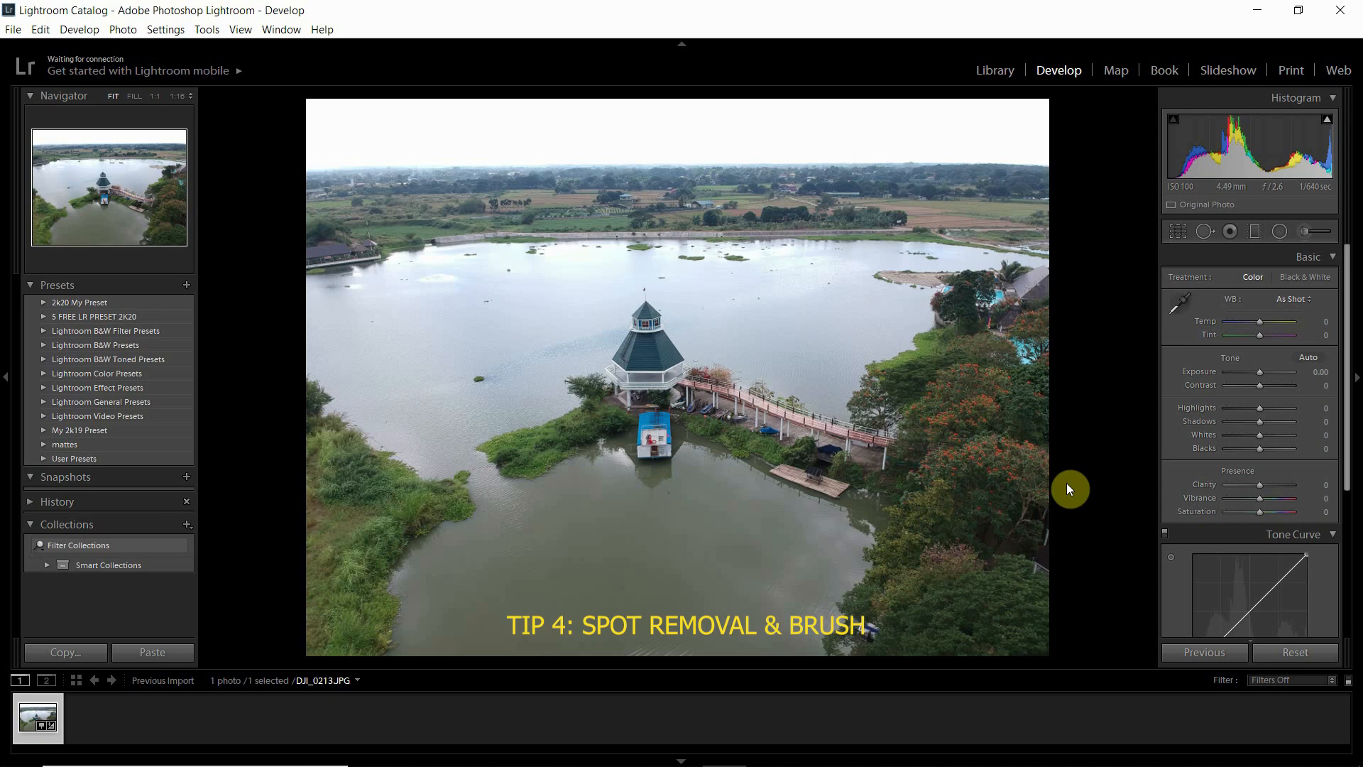
{"action": "left_click", "coordinate": [1294, 651]}
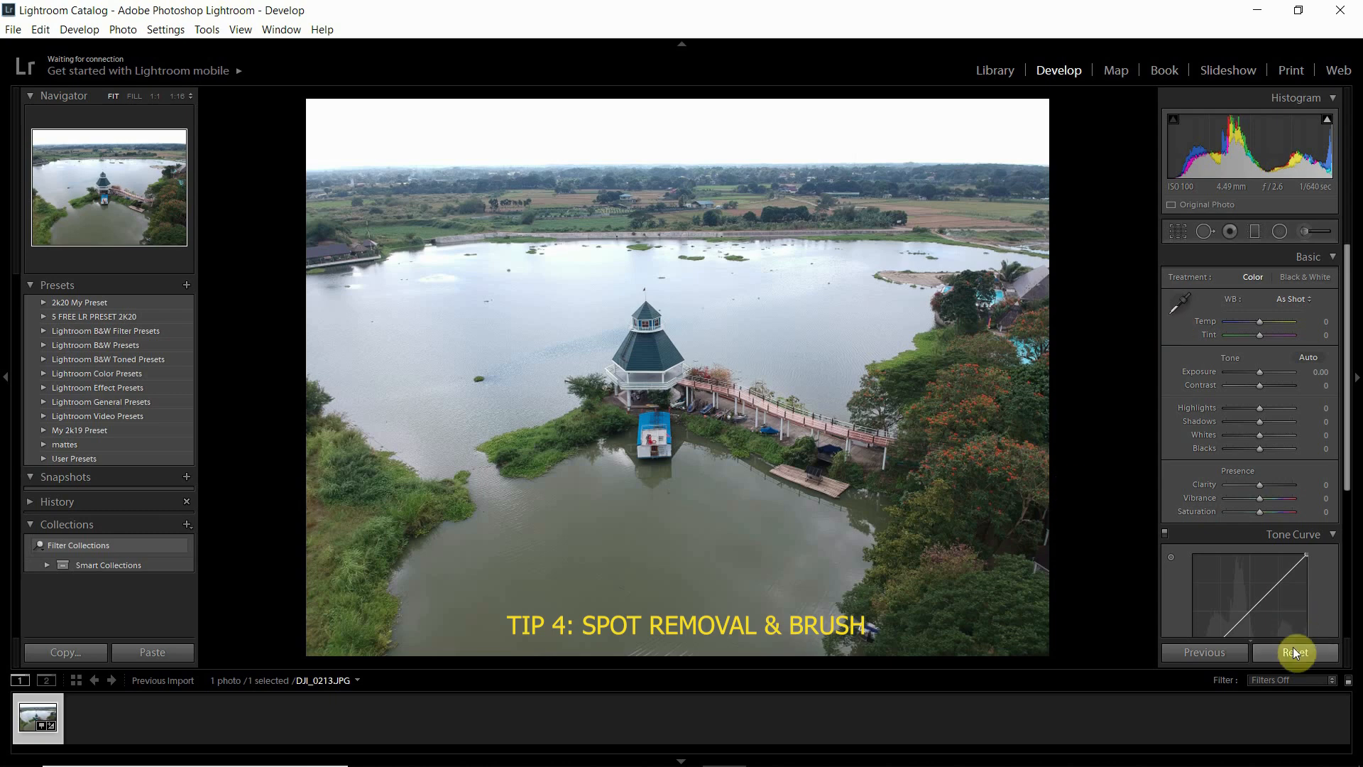
Remove the small green patch floating in the lake with the Spot Removal tool in Heal mode at size 76
{"action": "left_click", "coordinate": [1212, 231]}
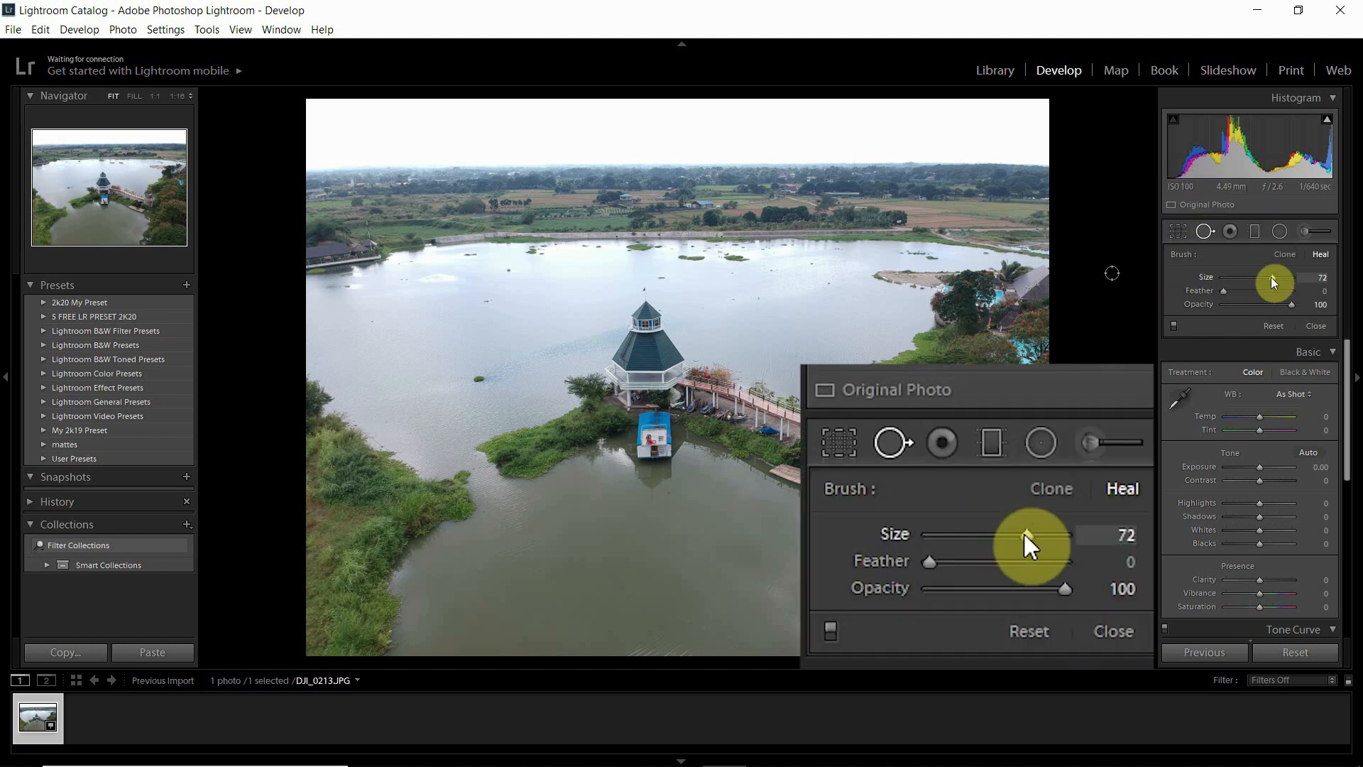
{"action": "left_click_drag", "start_coordinate": [1280, 278], "coordinate": [1276, 277]}
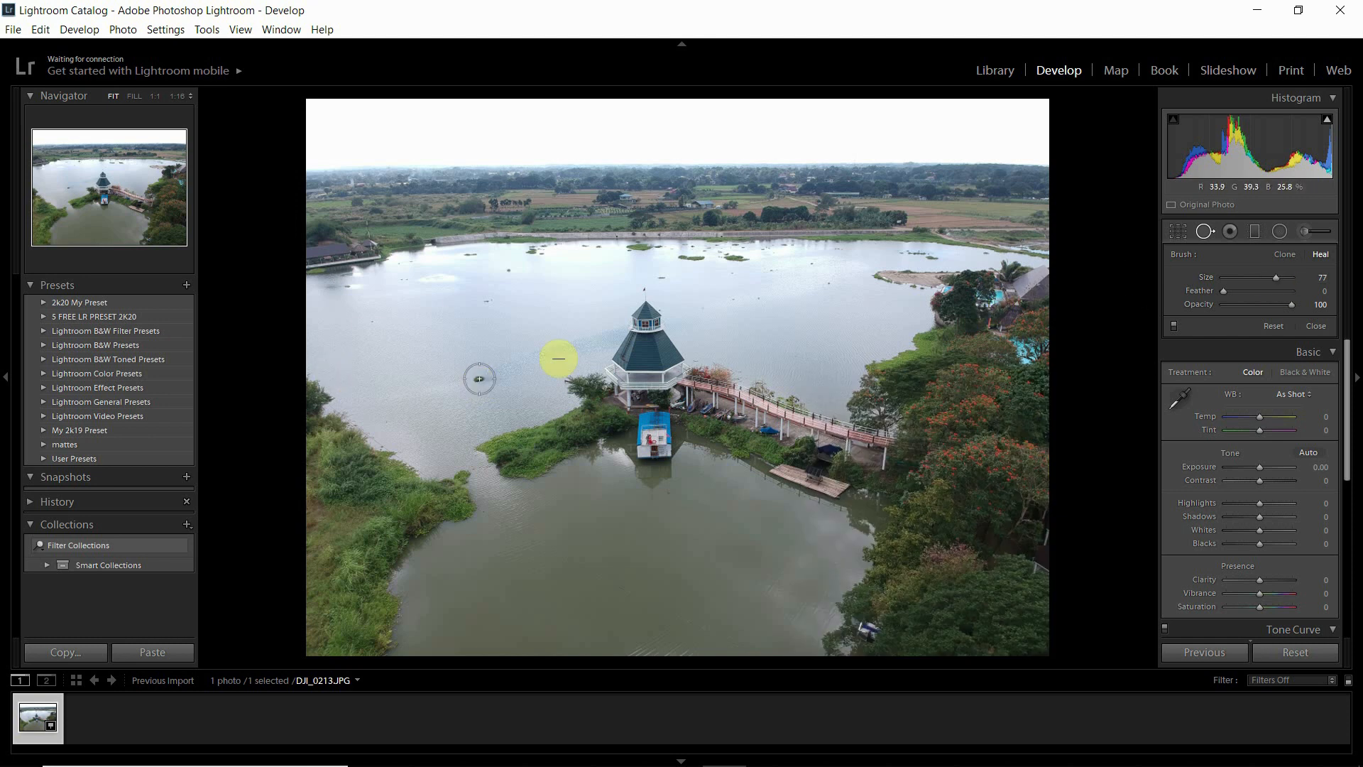
{"action": "left_click_drag", "start_coordinate": [1270, 271], "coordinate": [1273, 276]}
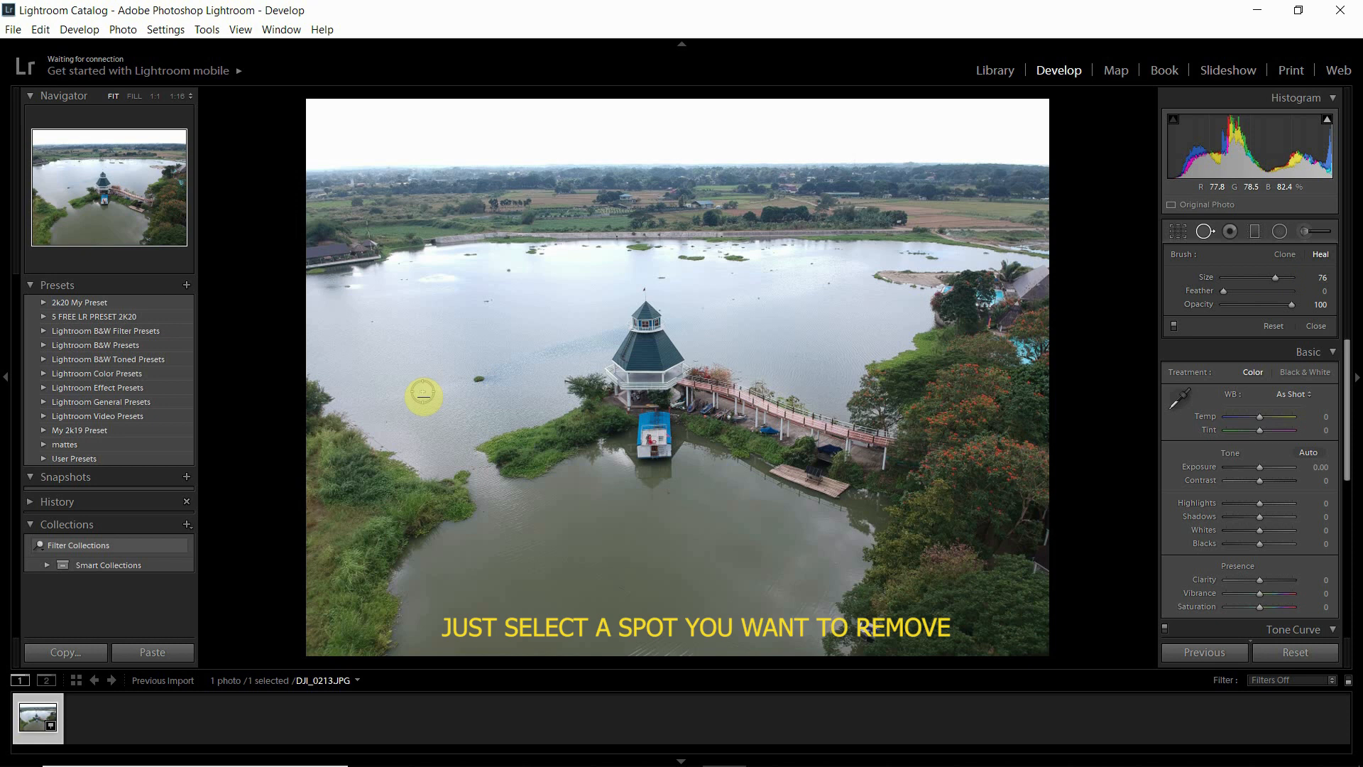
{"action": "left_click", "coordinate": [480, 381]}
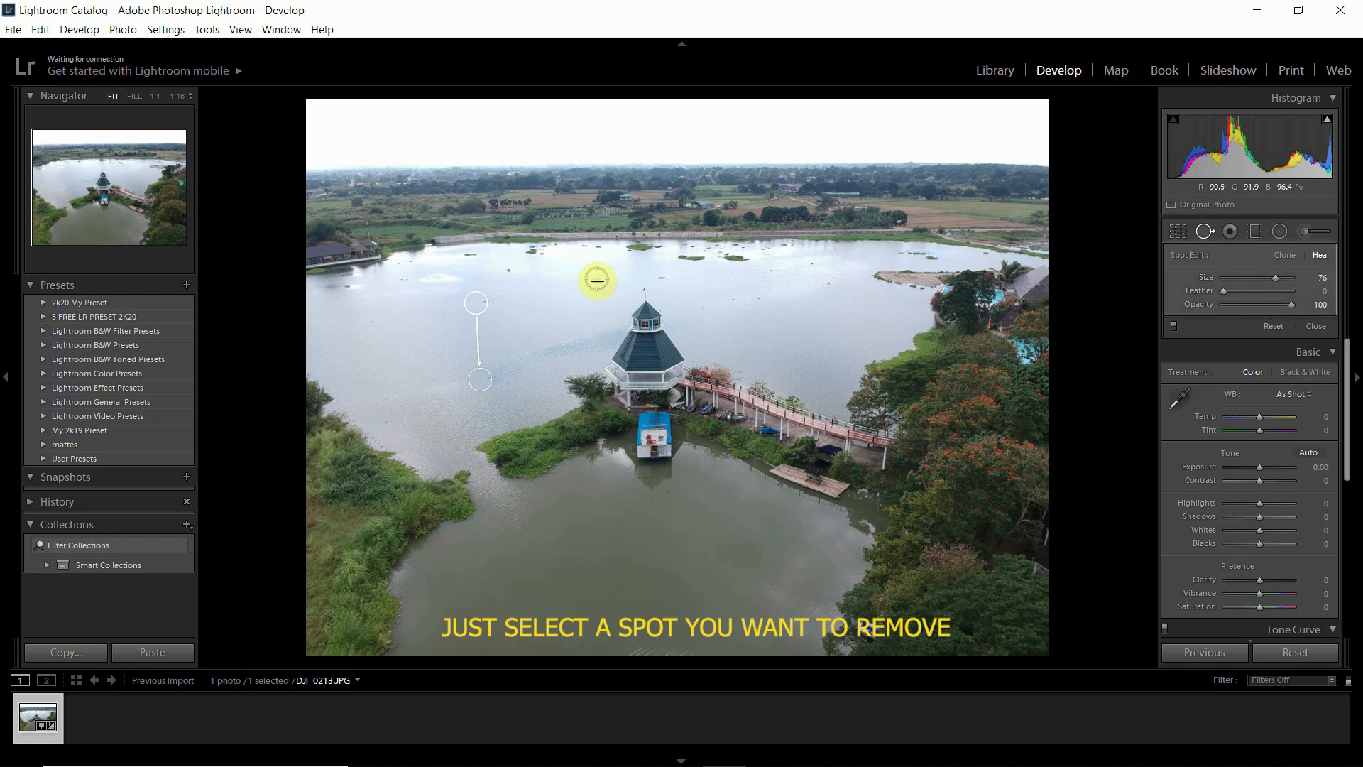
Heal the remaining small specks scattered across the lake around the pavilion with Spot Removal at size 76, and close the tool
{"action": "left_click", "coordinate": [506, 273]}
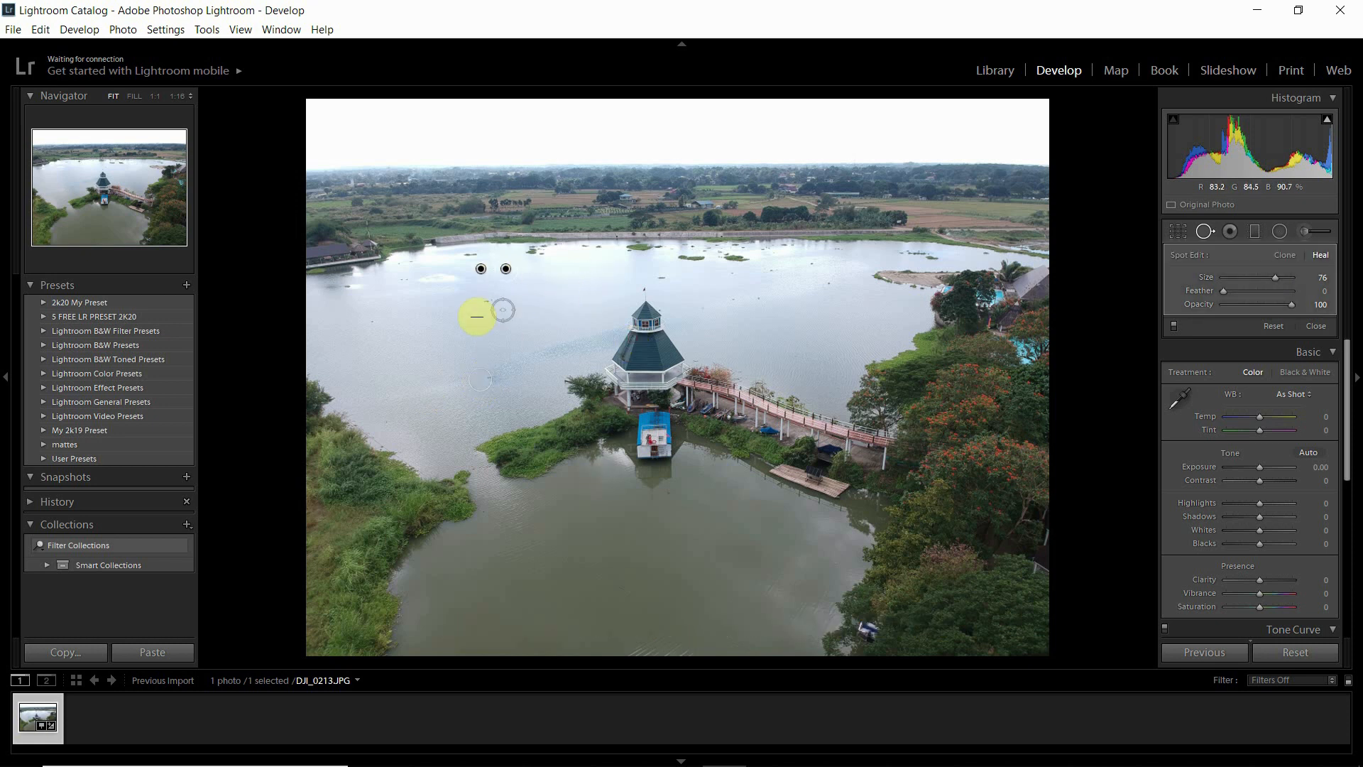
{"action": "left_click", "coordinate": [485, 304]}
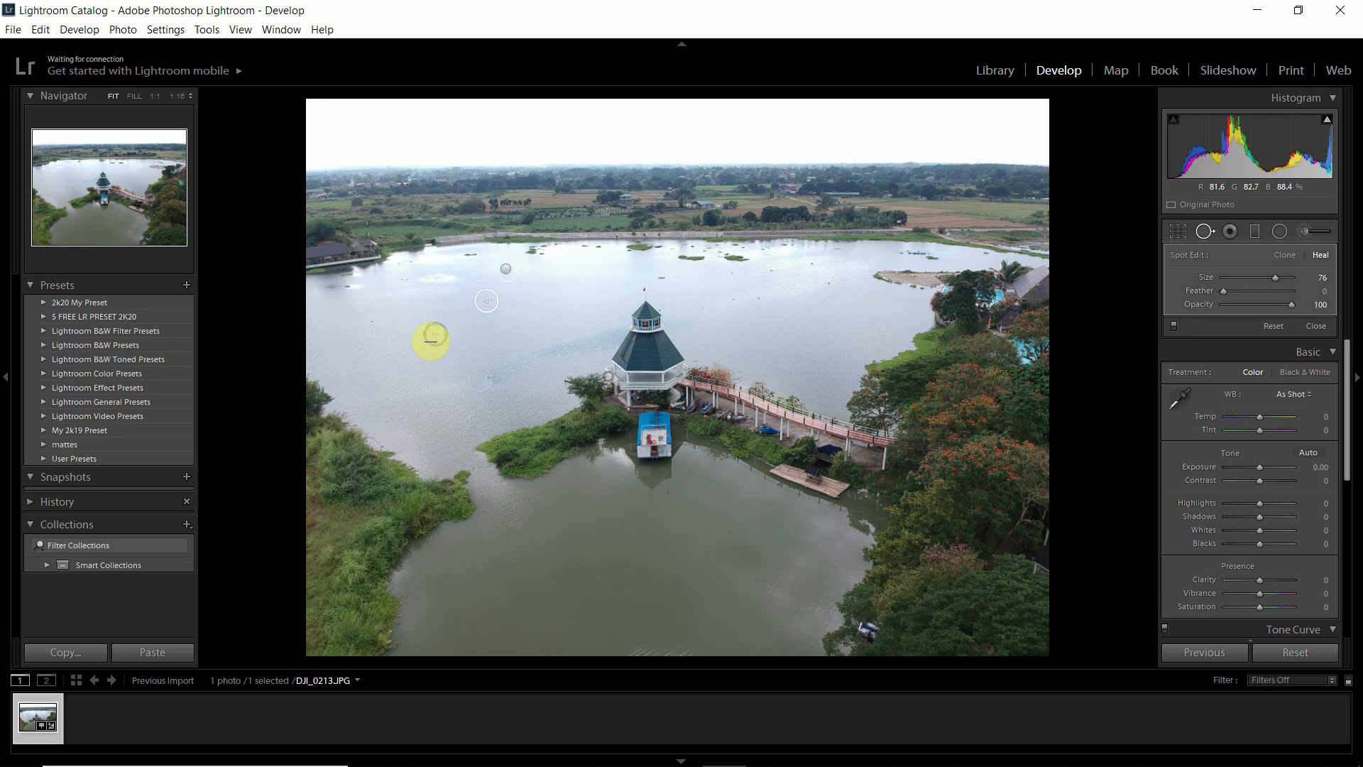
{"action": "left_click", "coordinate": [662, 276]}
{"action": "left_click", "coordinate": [733, 300]}
{"action": "left_click", "coordinate": [766, 295]}
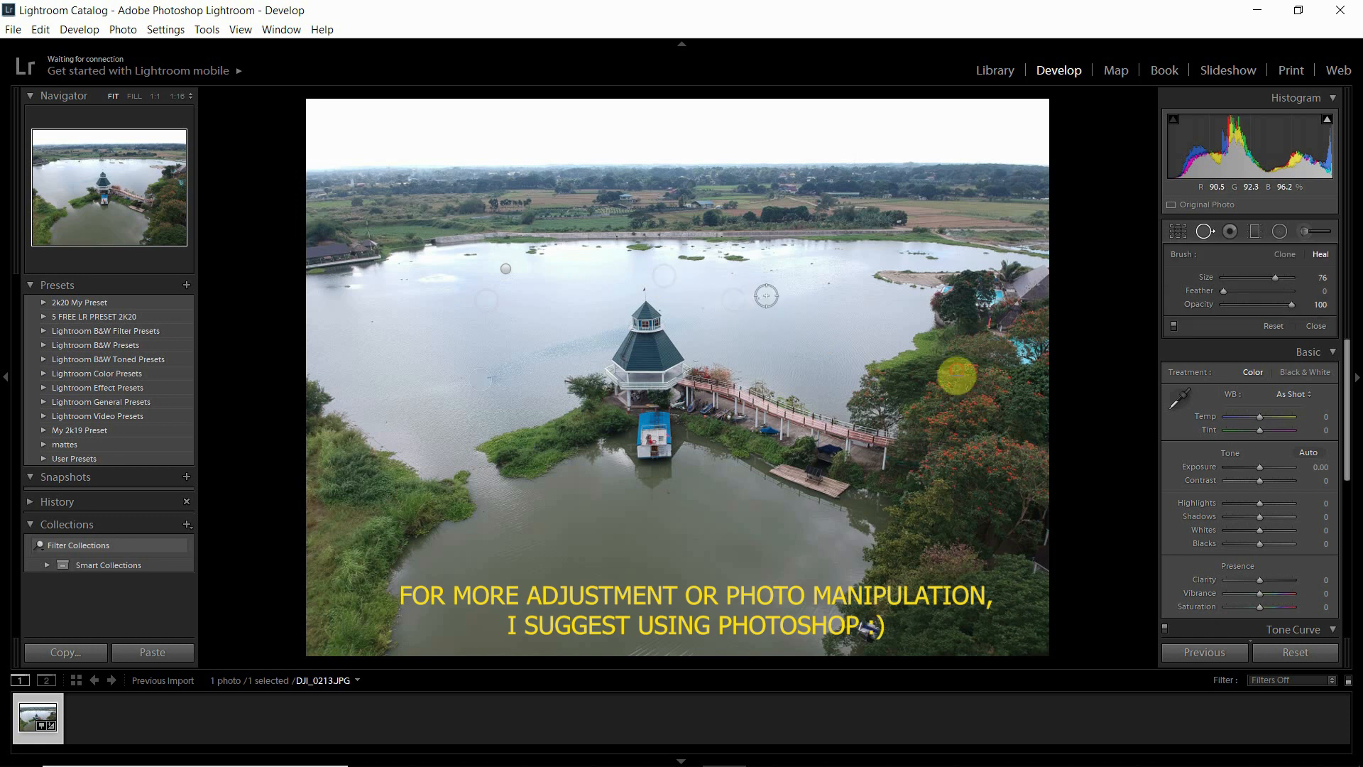
{"action": "left_click", "coordinate": [766, 295]}
{"action": "left_click", "coordinate": [754, 317]}
{"action": "left_click", "coordinate": [744, 347]}
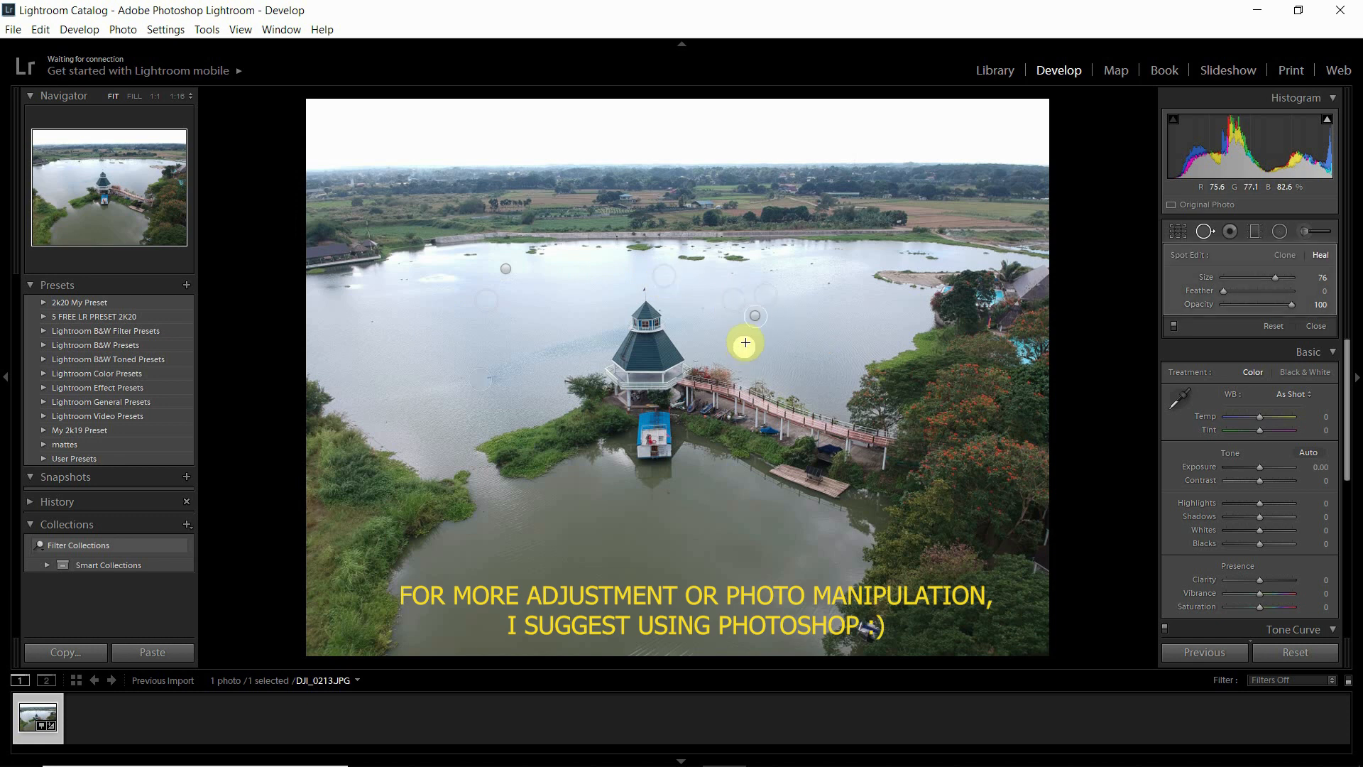
{"action": "left_click", "coordinate": [769, 322]}
{"action": "left_click", "coordinate": [831, 285]}
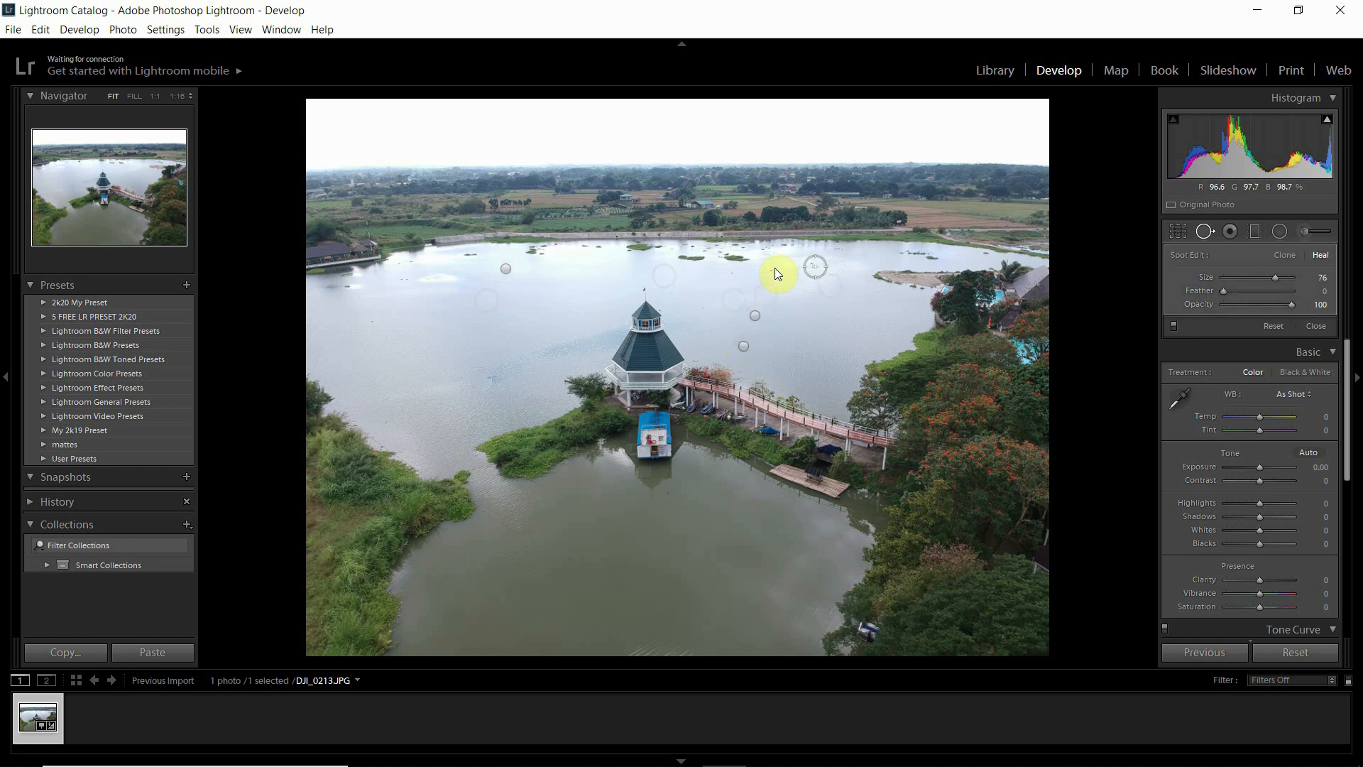
{"action": "left_click", "coordinate": [719, 275]}
{"action": "left_click", "coordinate": [838, 256]}
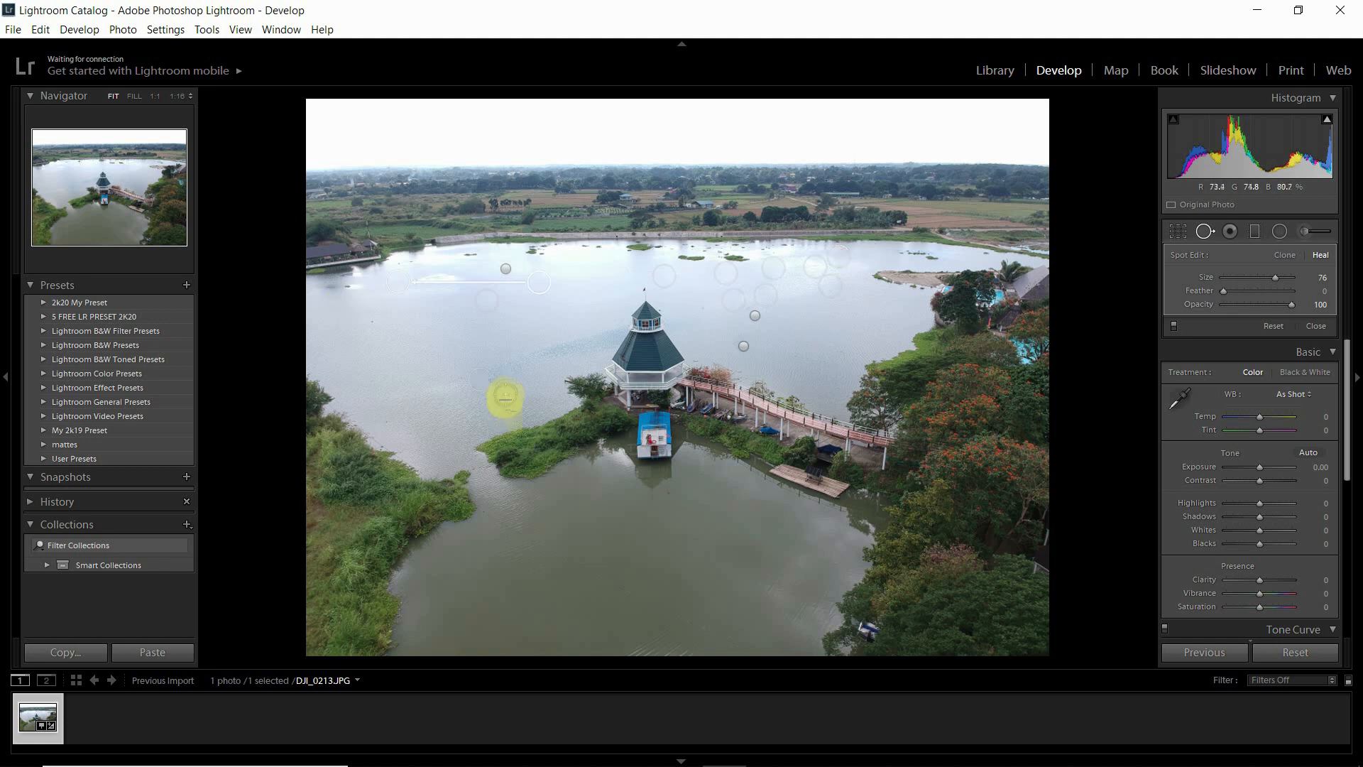
{"action": "left_click", "coordinate": [890, 375]}
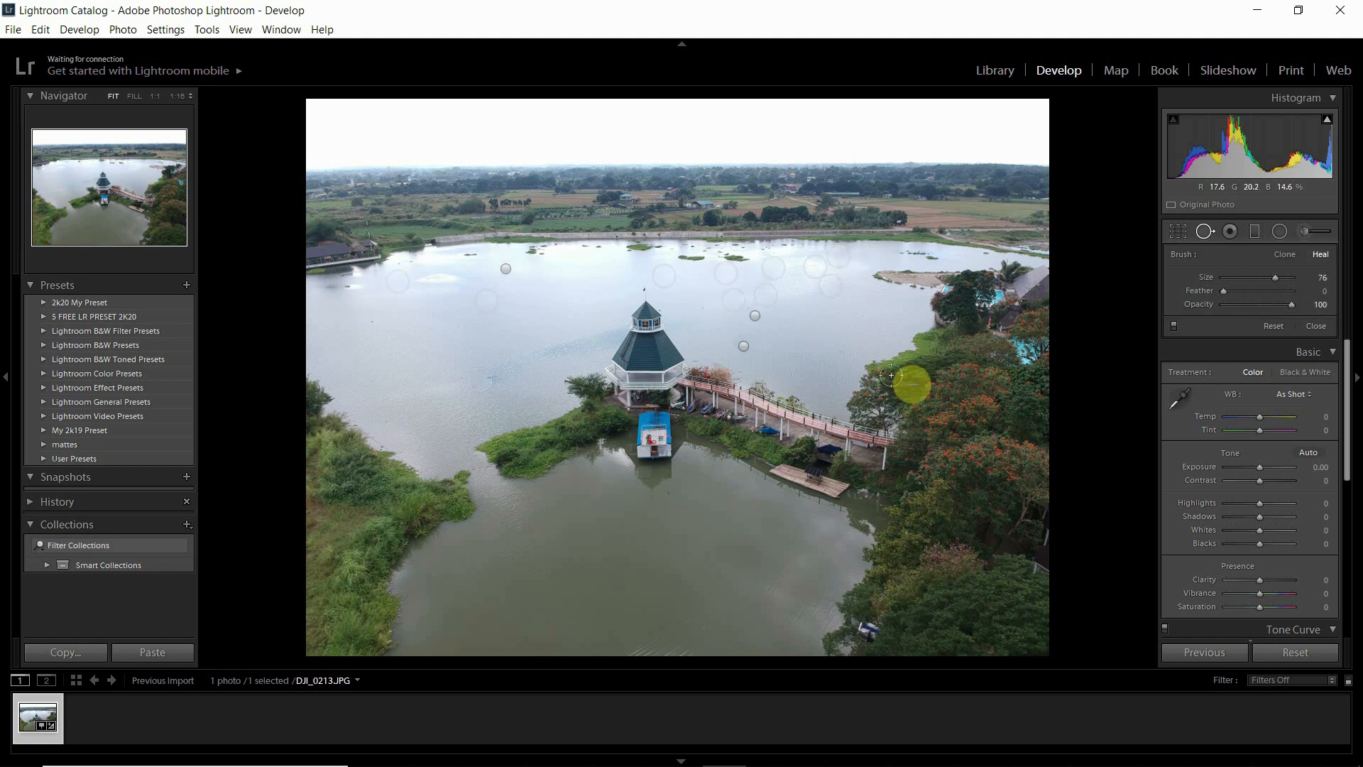
{"action": "left_click", "coordinate": [1316, 325]}
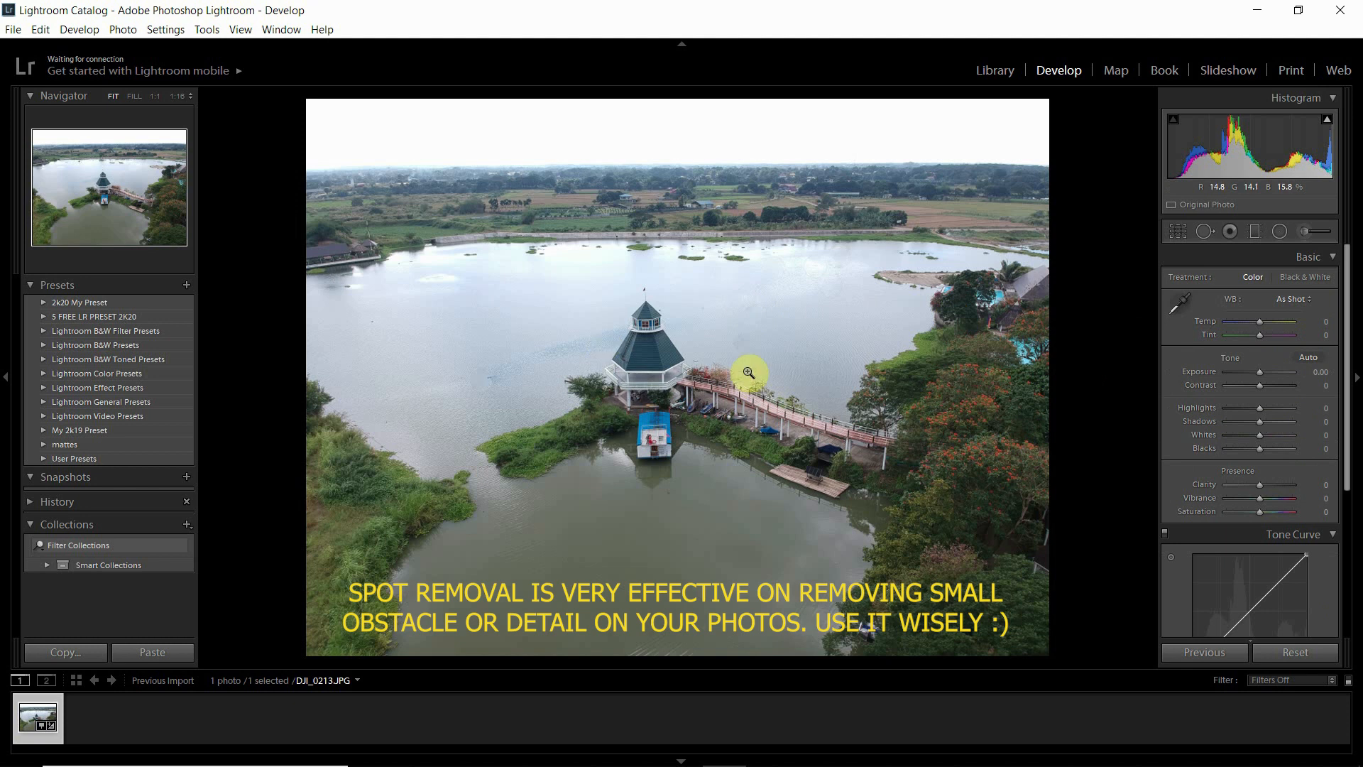
Compare the photo before and after the spot removal
{"action": "key", "text": "backslash"}
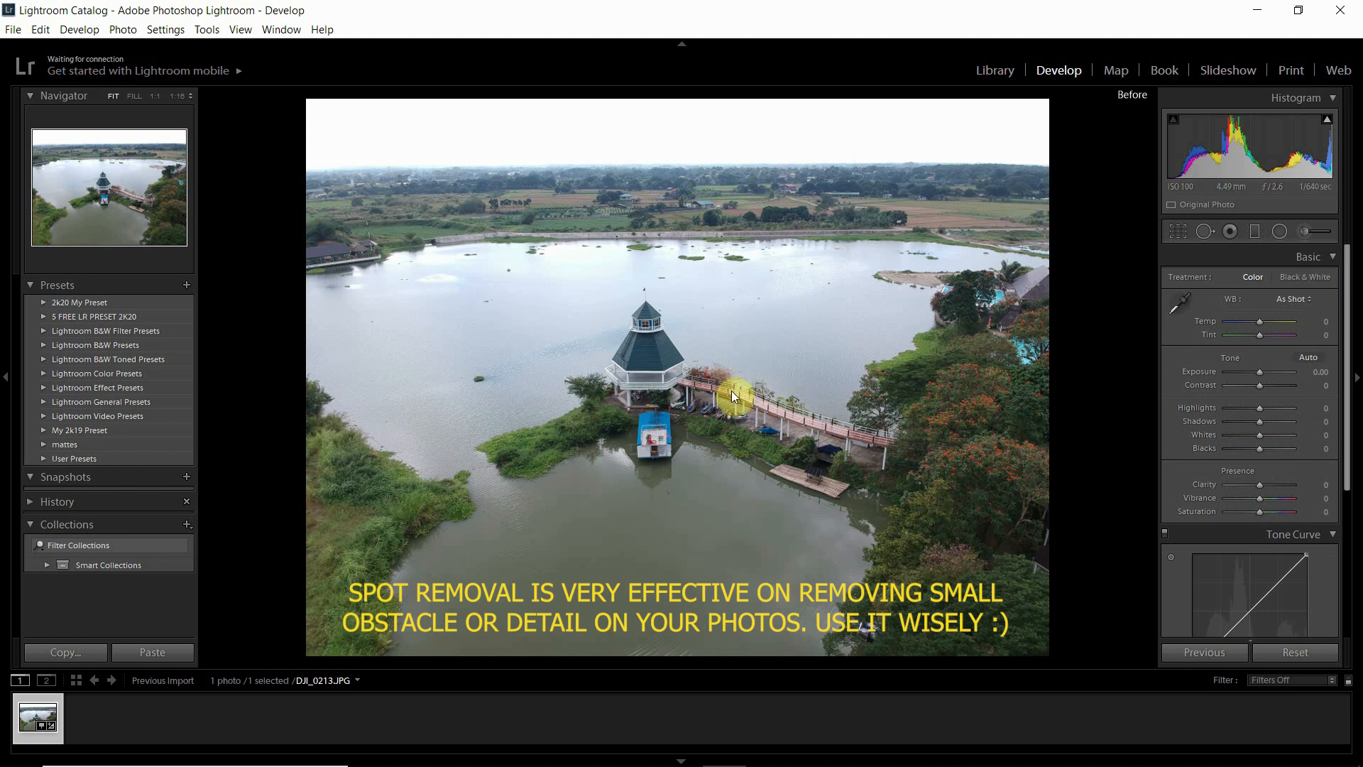
{"action": "key", "text": "backslash"}
{"action": "key", "text": "backslash"}
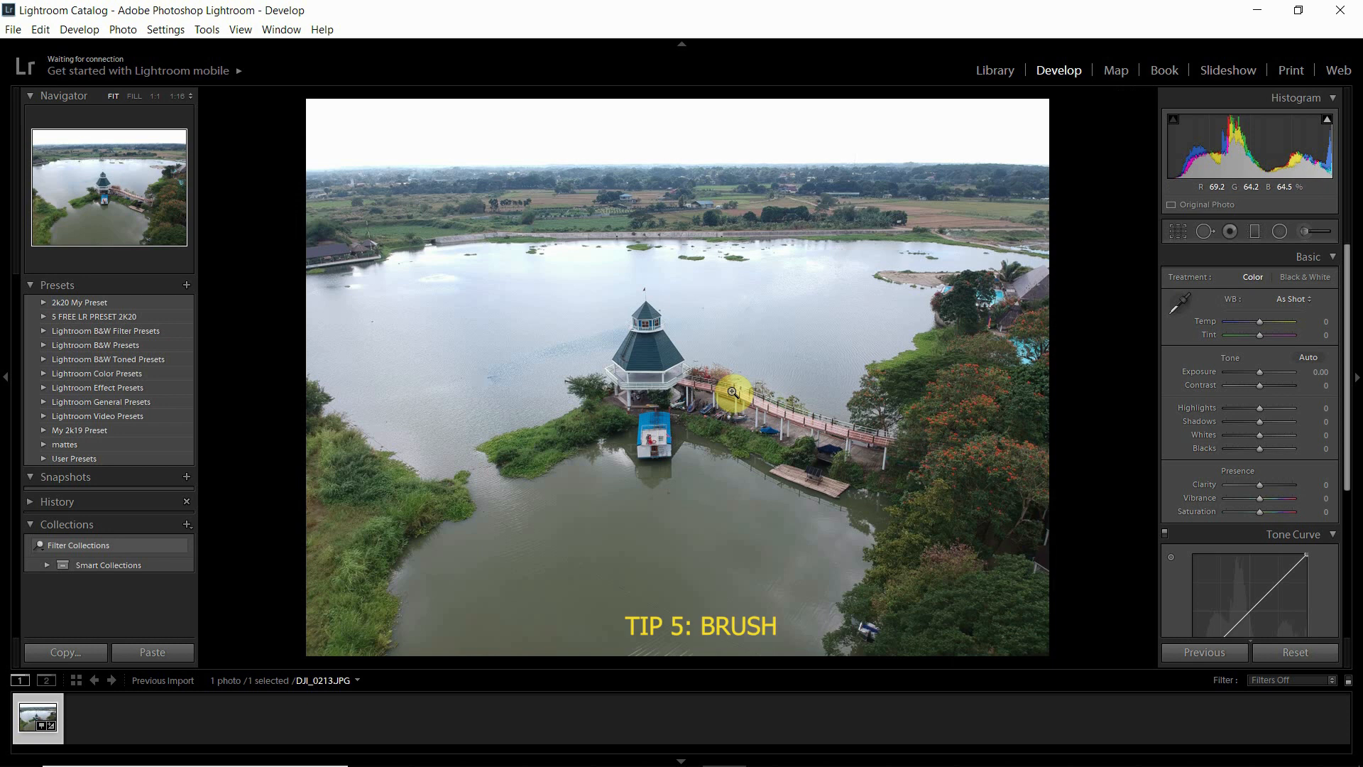
Paint an Adjustment Brush mask with Exposure −0.34 over the sky, lake, shores and trees, leaving out the pavilion and boat
{"action": "left_click", "coordinate": [1305, 231]}
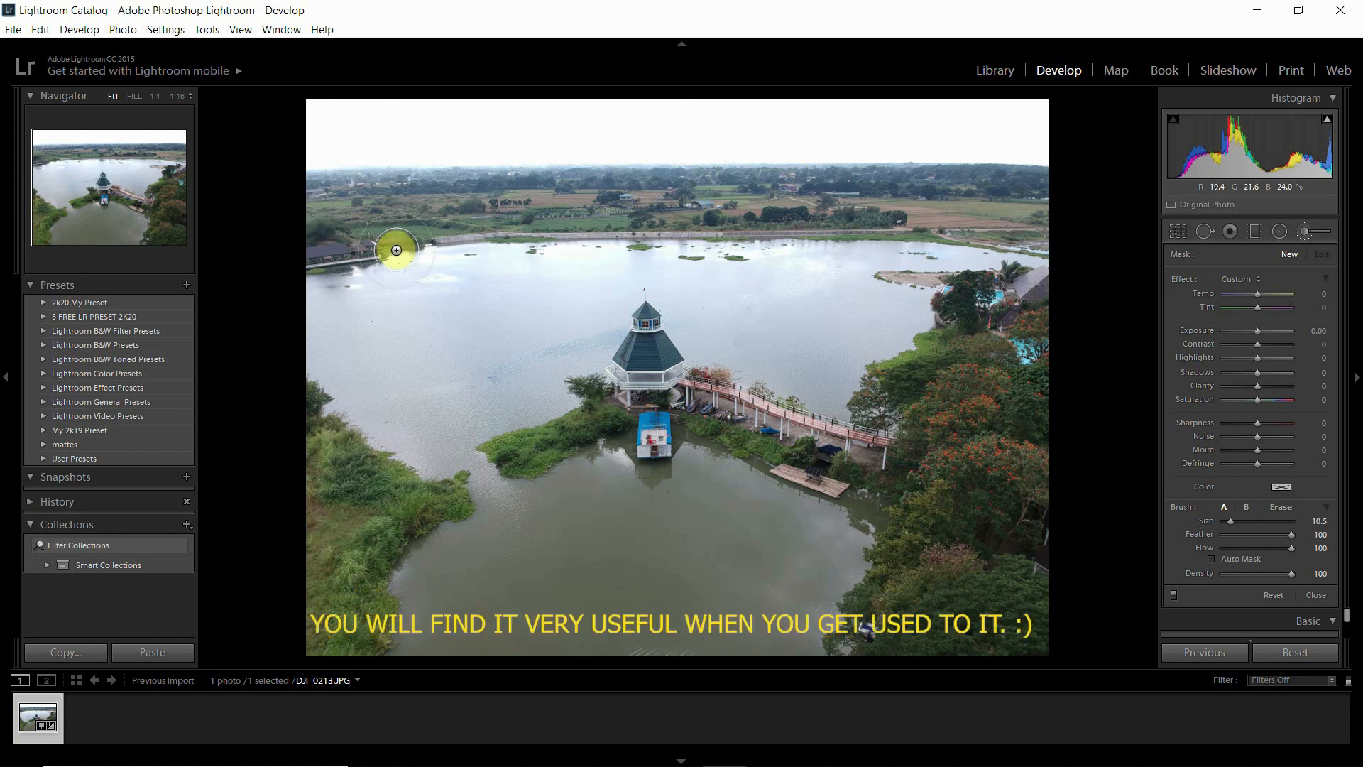
{"action": "mouse_move", "coordinate": [428, 100]}
{"action": "left_mouse_down"}
{"action": "mouse_move", "coordinate": [703, 128]}
{"action": "mouse_move", "coordinate": [757, 158]}
{"action": "left_mouse_up"}
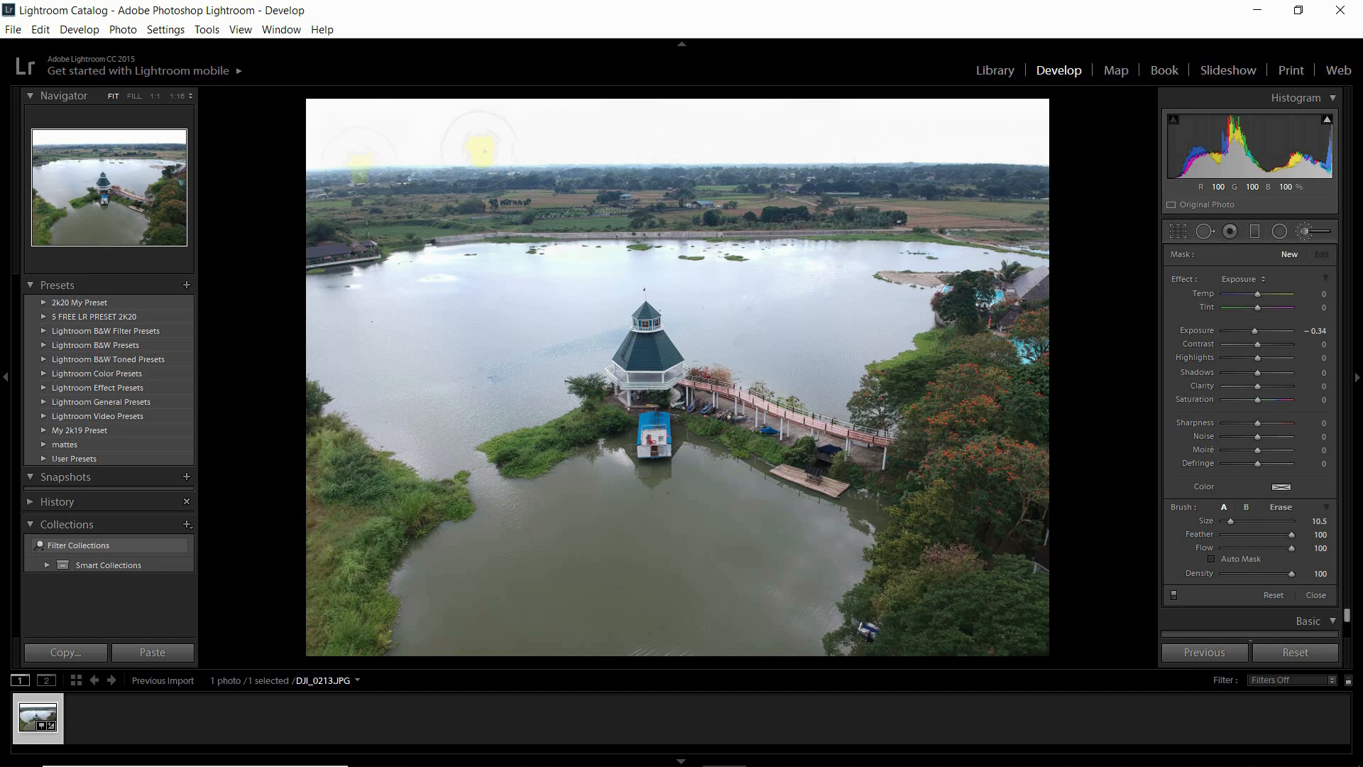
{"action": "mouse_move", "coordinate": [346, 206]}
{"action": "left_mouse_down"}
{"action": "mouse_move", "coordinate": [360, 463]}
{"action": "mouse_move", "coordinate": [314, 428]}
{"action": "mouse_move", "coordinate": [345, 644]}
{"action": "mouse_move", "coordinate": [296, 456]}
{"action": "left_mouse_up"}
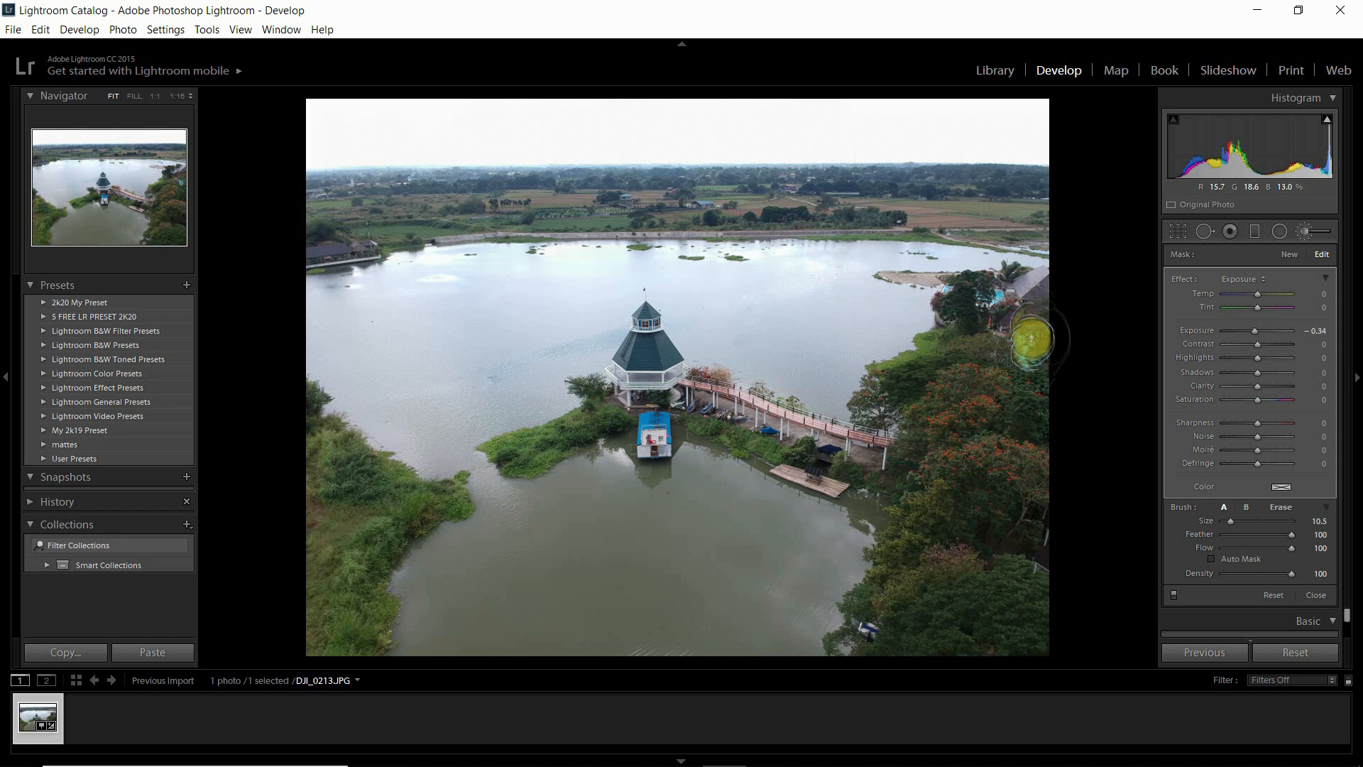
Set the brushed area's Highlights to −94, Contrast to 55 and Saturation to −81
{"action": "left_click_drag", "start_coordinate": [1253, 362], "coordinate": [1226, 357]}
{"action": "mouse_move", "coordinate": [776, 320]}
{"action": "left_mouse_down"}
{"action": "mouse_move", "coordinate": [640, 272]}
{"action": "mouse_move", "coordinate": [572, 344]}
{"action": "mouse_move", "coordinate": [575, 289]}
{"action": "mouse_move", "coordinate": [532, 305]}
{"action": "mouse_move", "coordinate": [555, 305]}
{"action": "mouse_move", "coordinate": [511, 268]}
{"action": "mouse_move", "coordinate": [398, 284]}
{"action": "mouse_move", "coordinate": [335, 340]}
{"action": "mouse_move", "coordinate": [480, 310]}
{"action": "mouse_move", "coordinate": [312, 316]}
{"action": "mouse_move", "coordinate": [608, 268]}
{"action": "mouse_move", "coordinate": [560, 253]}
{"action": "mouse_move", "coordinate": [886, 284]}
{"action": "mouse_move", "coordinate": [882, 307]}
{"action": "mouse_move", "coordinate": [883, 293]}
{"action": "left_mouse_up"}
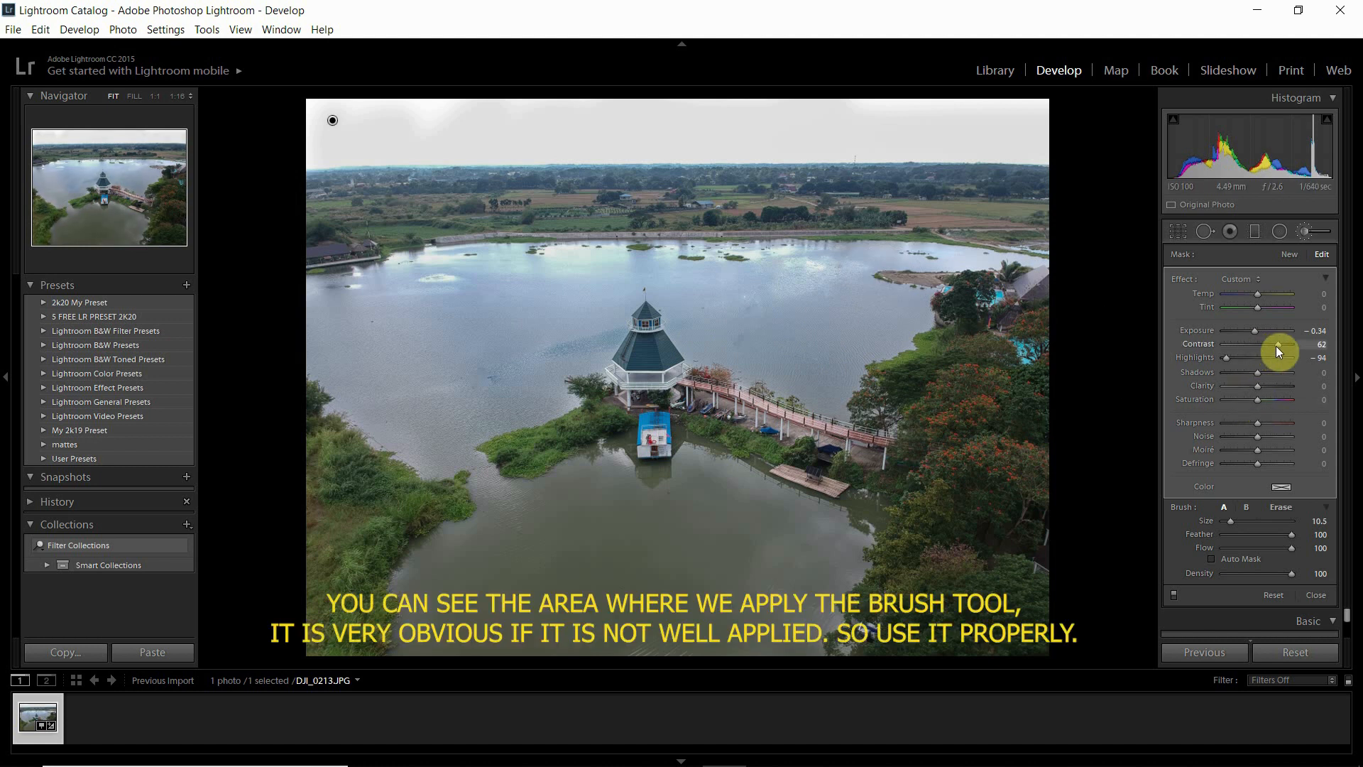
{"action": "left_click_drag", "start_coordinate": [1276, 348], "coordinate": [1254, 330]}
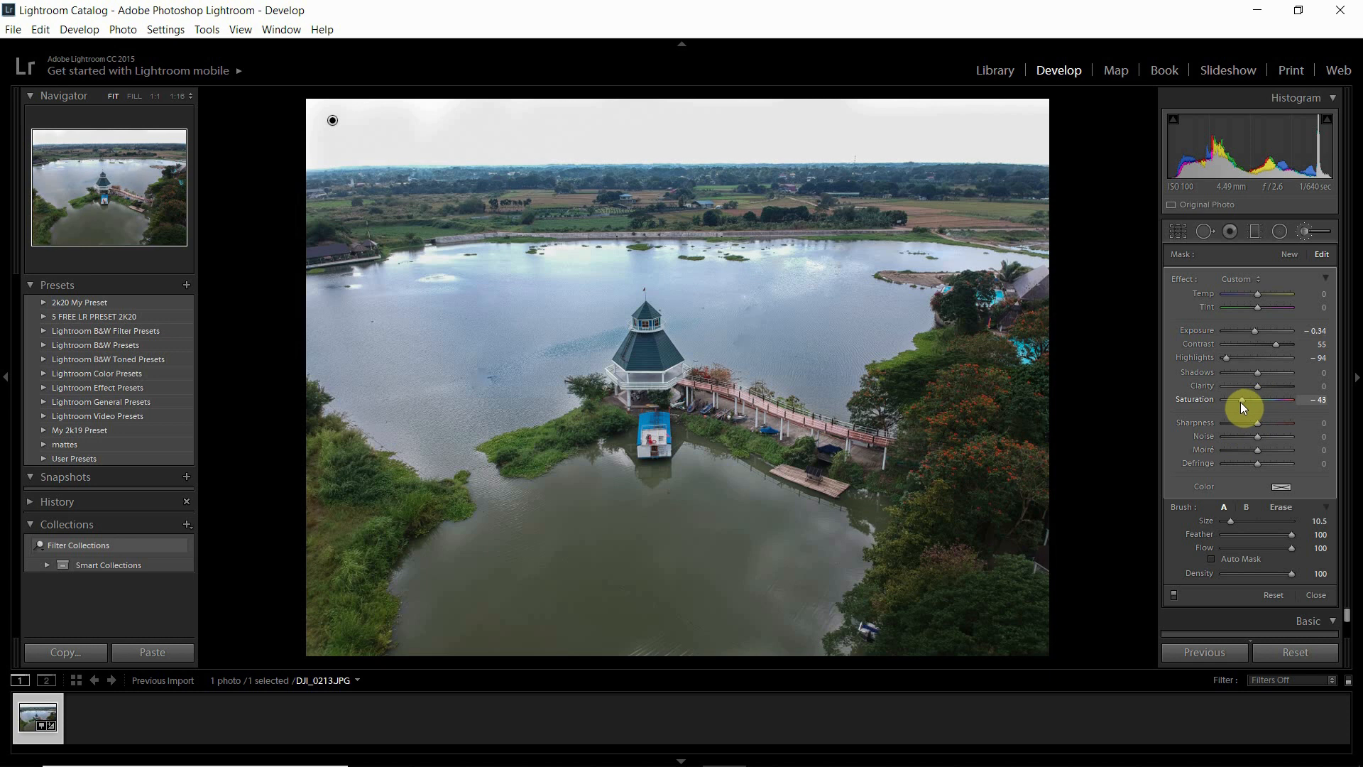
{"action": "left_click_drag", "start_coordinate": [1241, 401], "coordinate": [1221, 407]}
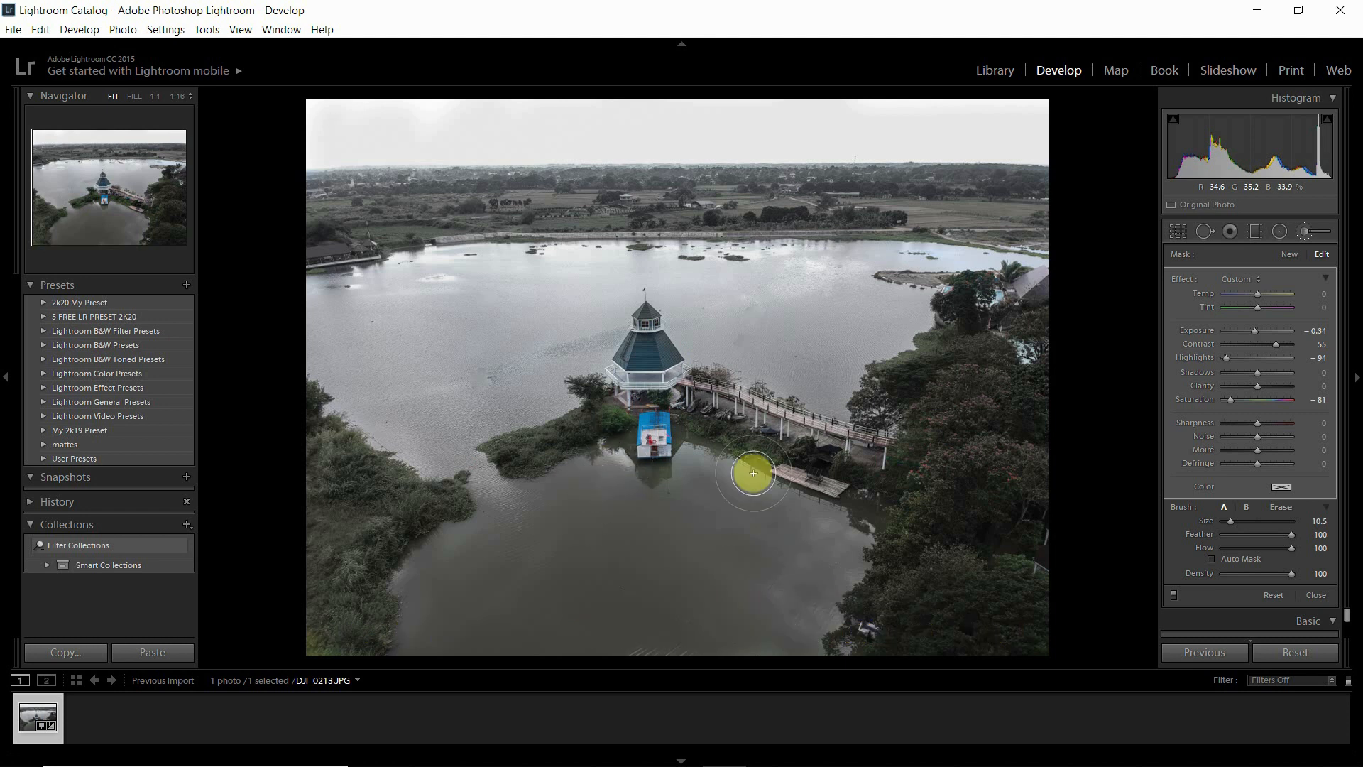
{"action": "mouse_move", "coordinate": [1037, 309]}
{"action": "left_mouse_down"}
{"action": "mouse_move", "coordinate": [1037, 355]}
{"action": "mouse_move", "coordinate": [1053, 213]}
{"action": "mouse_move", "coordinate": [1008, 227]}
{"action": "mouse_move", "coordinate": [1037, 259]}
{"action": "mouse_move", "coordinate": [534, 171]}
{"action": "mouse_move", "coordinate": [1216, 325]}
{"action": "left_mouse_up"}
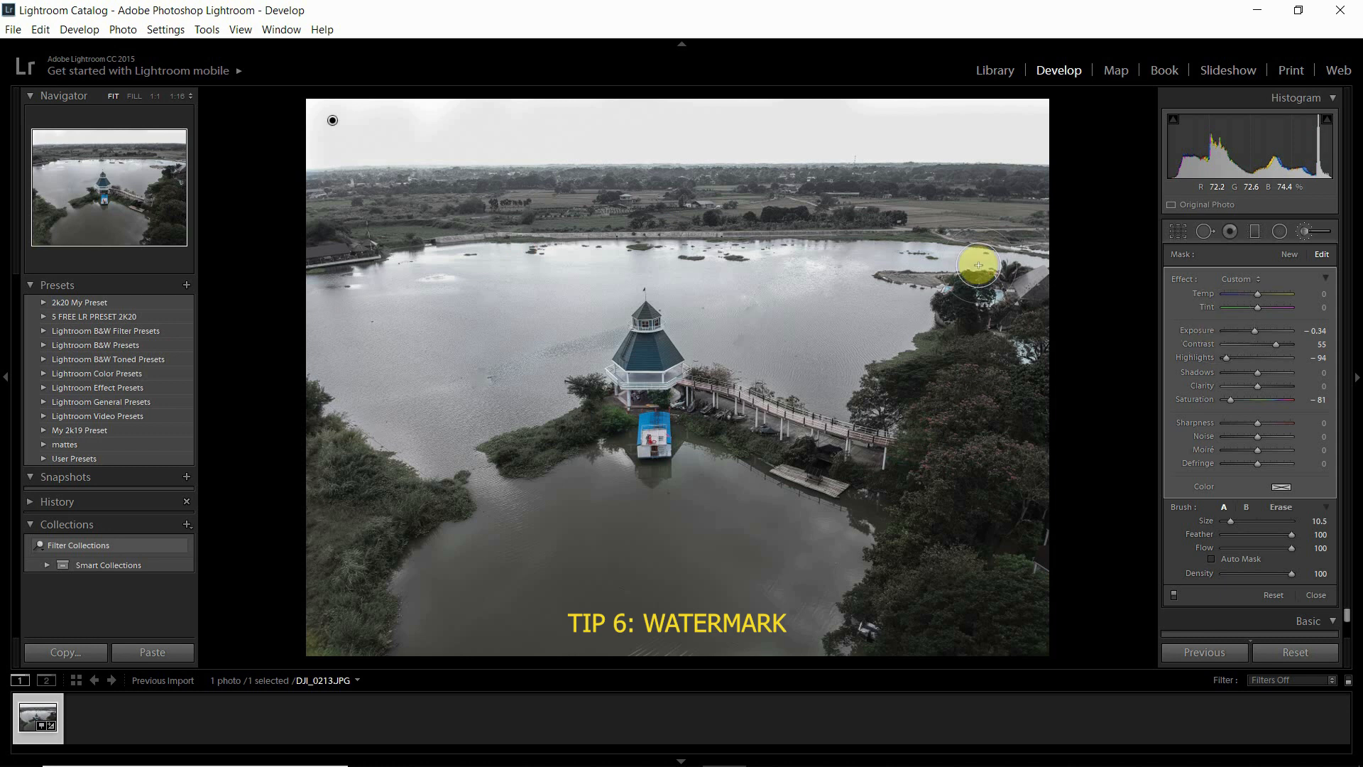
Reset all the photo's settings and close the Adjustment Brush
{"action": "left_click", "coordinate": [1309, 659]}
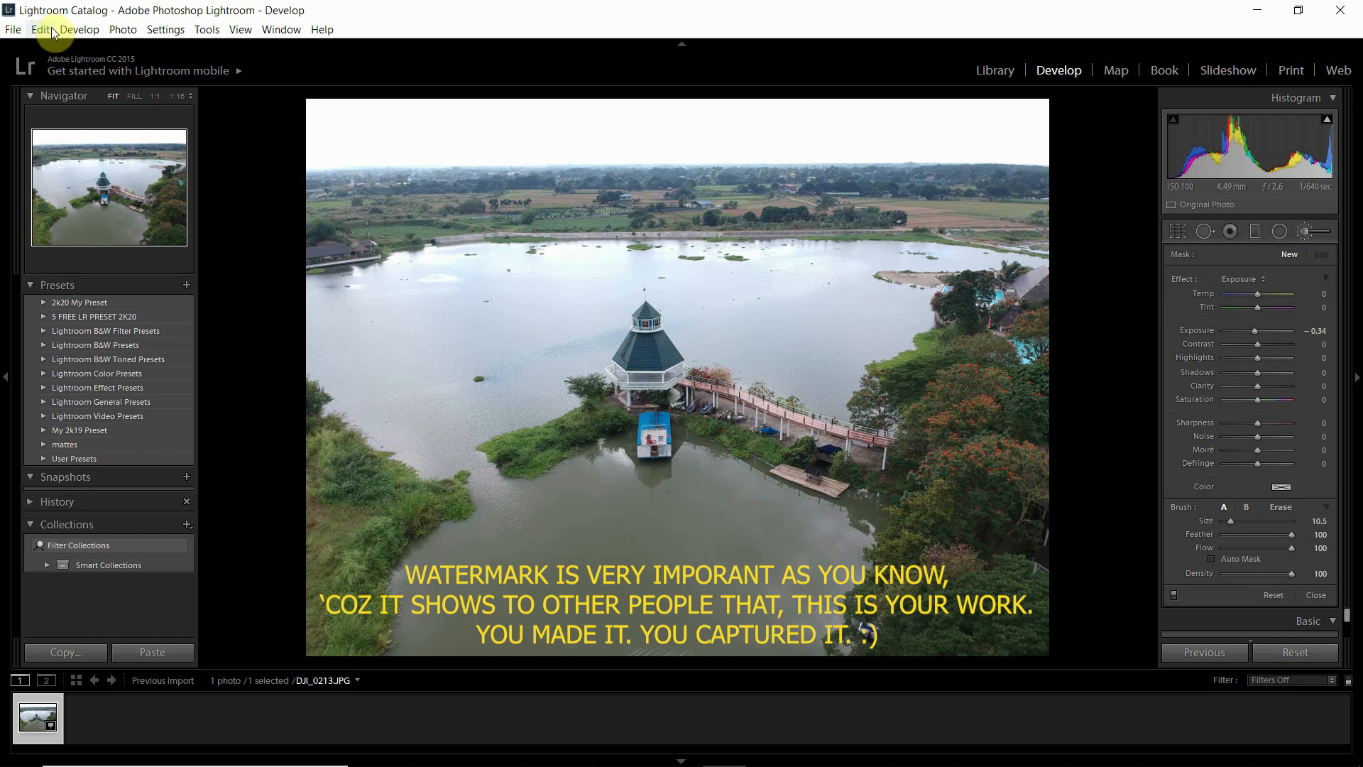
{"action": "left_click", "coordinate": [1315, 595]}
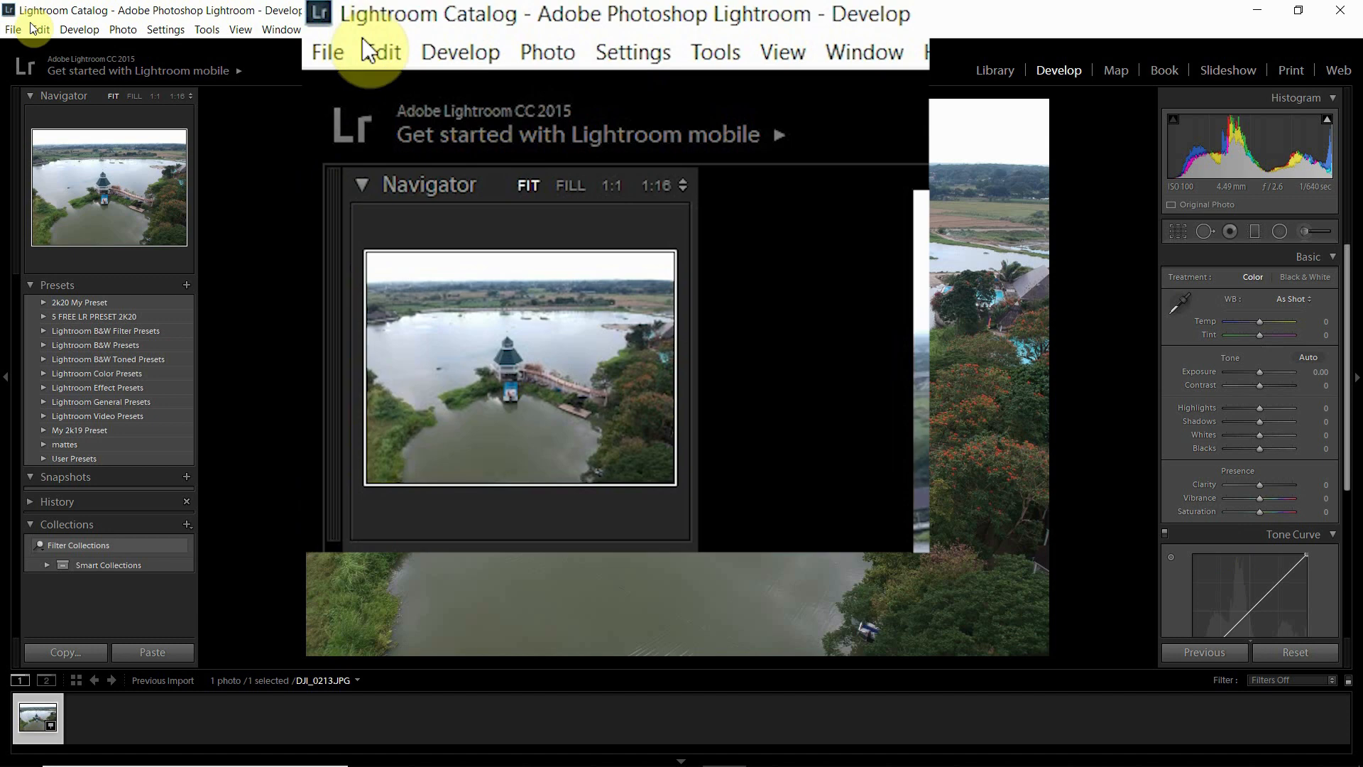
Open the Watermark Editor and replace the watermark text with "TEAMCREATIVEPH OFFICIAL"
{"action": "left_click", "coordinate": [32, 30]}
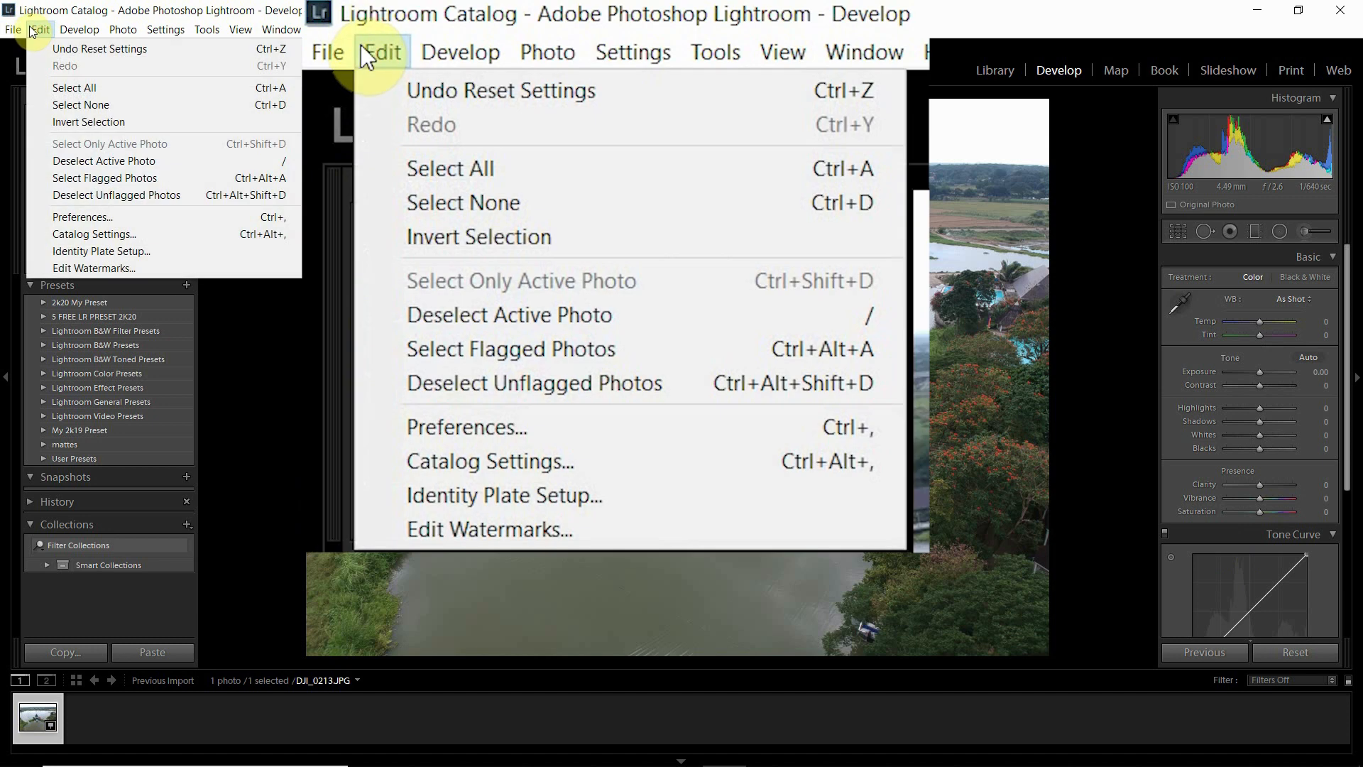
{"action": "left_click", "coordinate": [92, 269]}
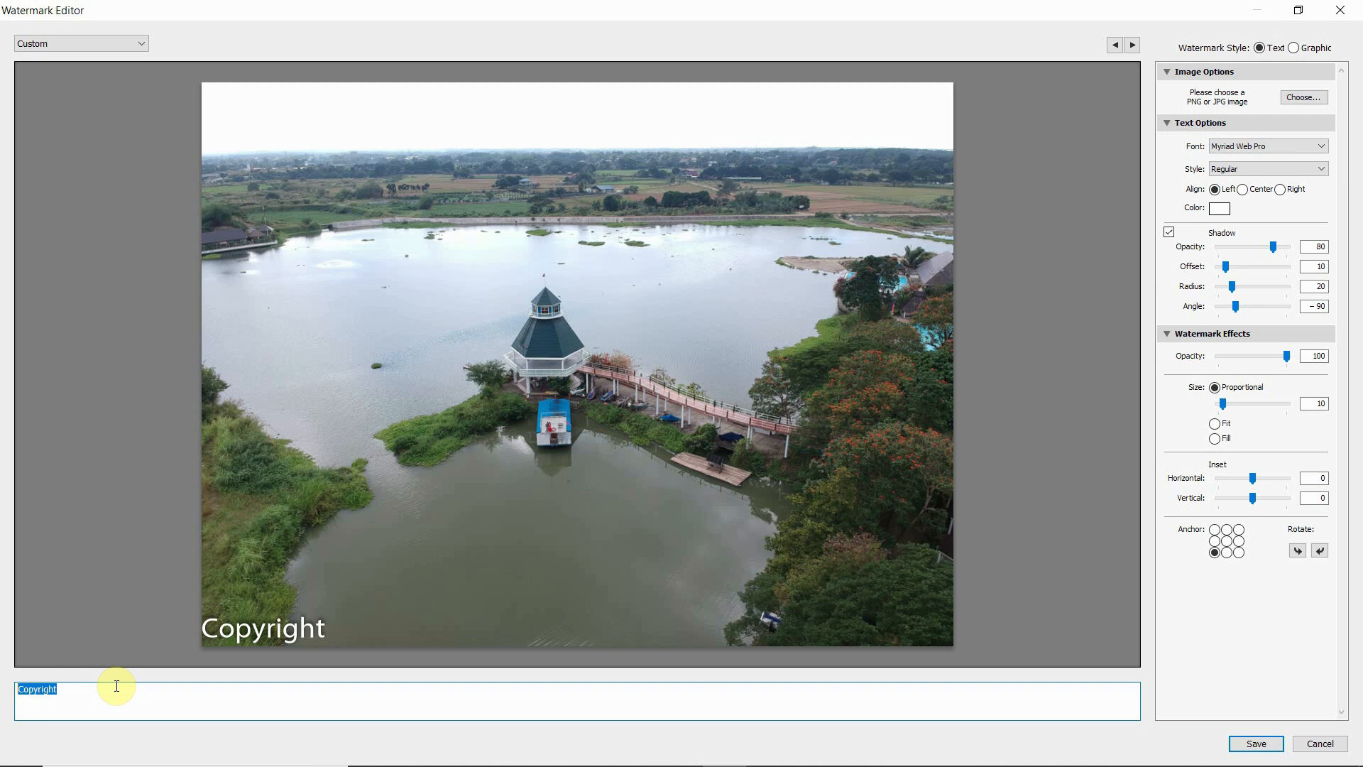
{"action": "type", "text": "T"}
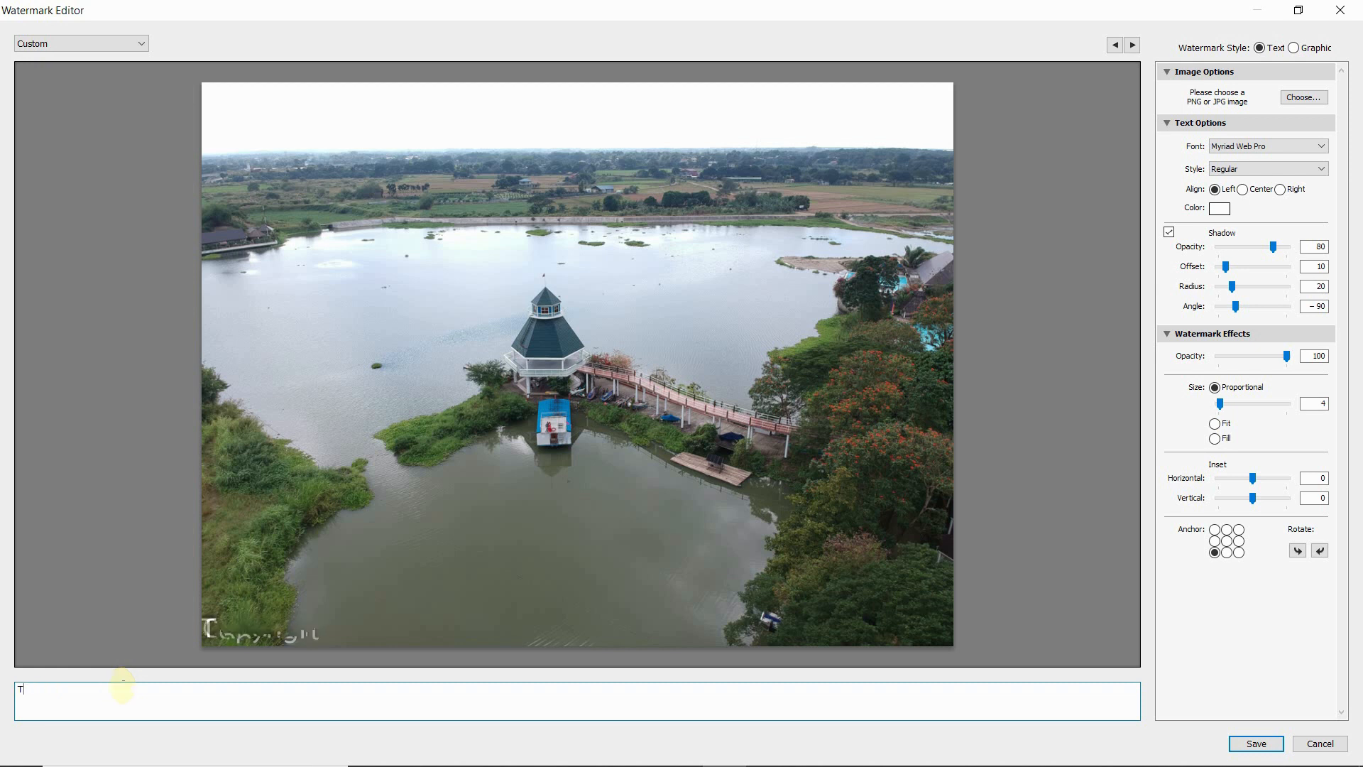
{"action": "type", "text": "EAMCREATIVEPH OFFICIAL"}
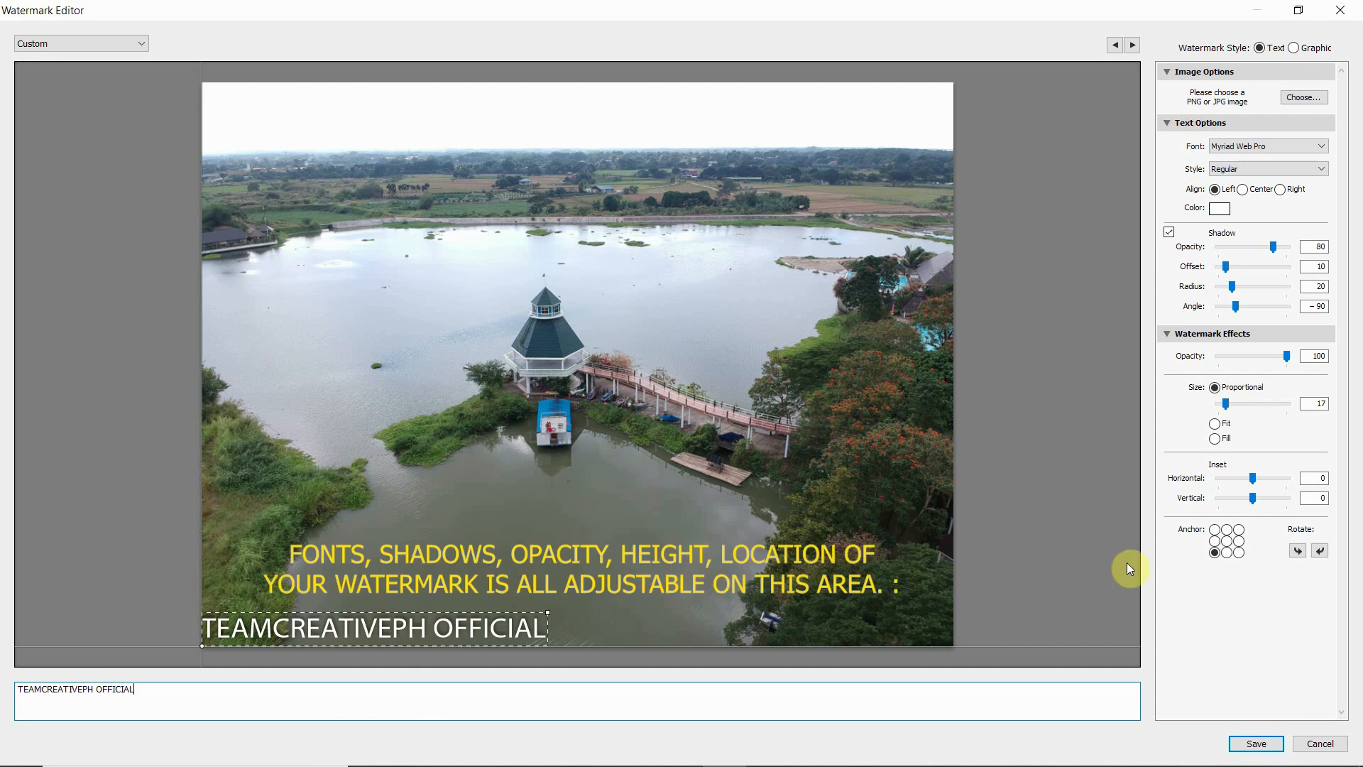
Try several anchor positions for the watermark, settle on the photo's bottom centre, and set its proportional size to 12
{"action": "left_click", "coordinate": [1227, 553]}
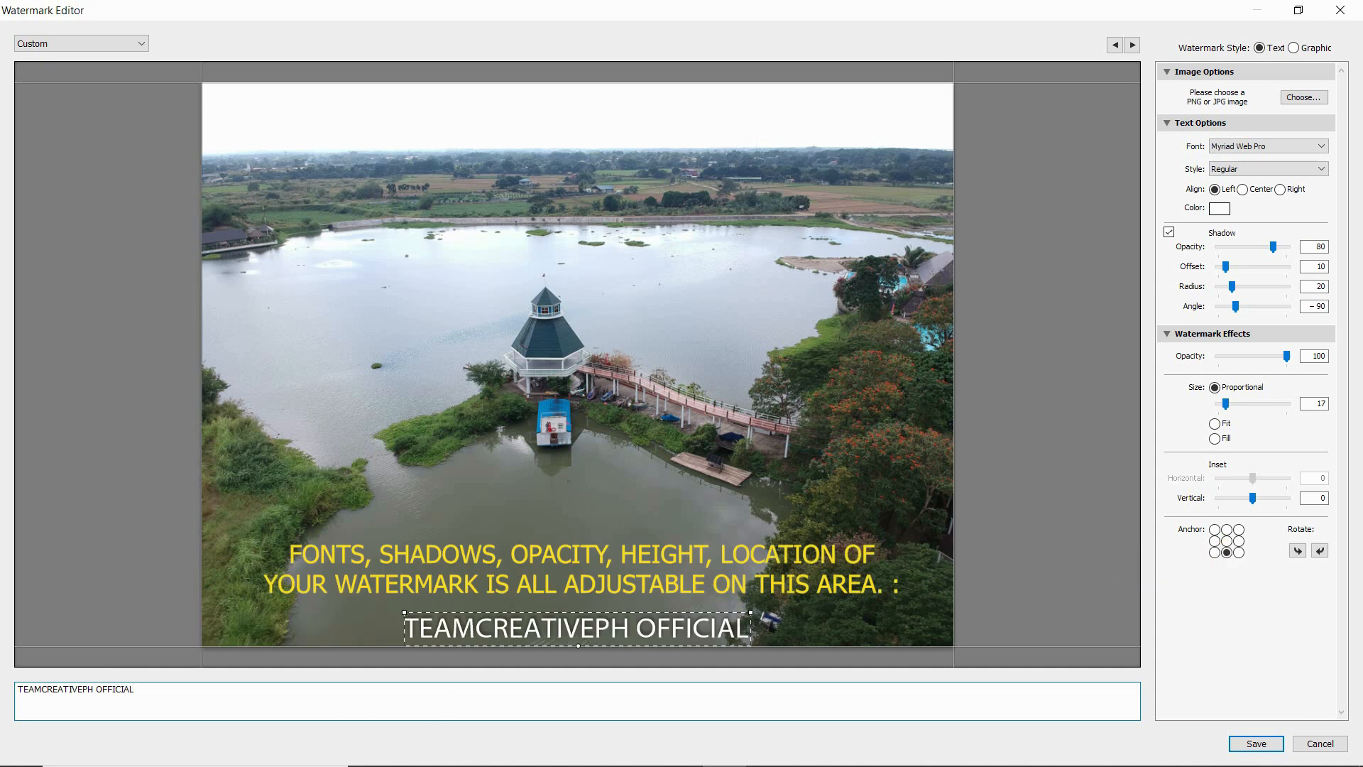
{"action": "left_click", "coordinate": [1226, 530]}
{"action": "left_click", "coordinate": [1215, 530]}
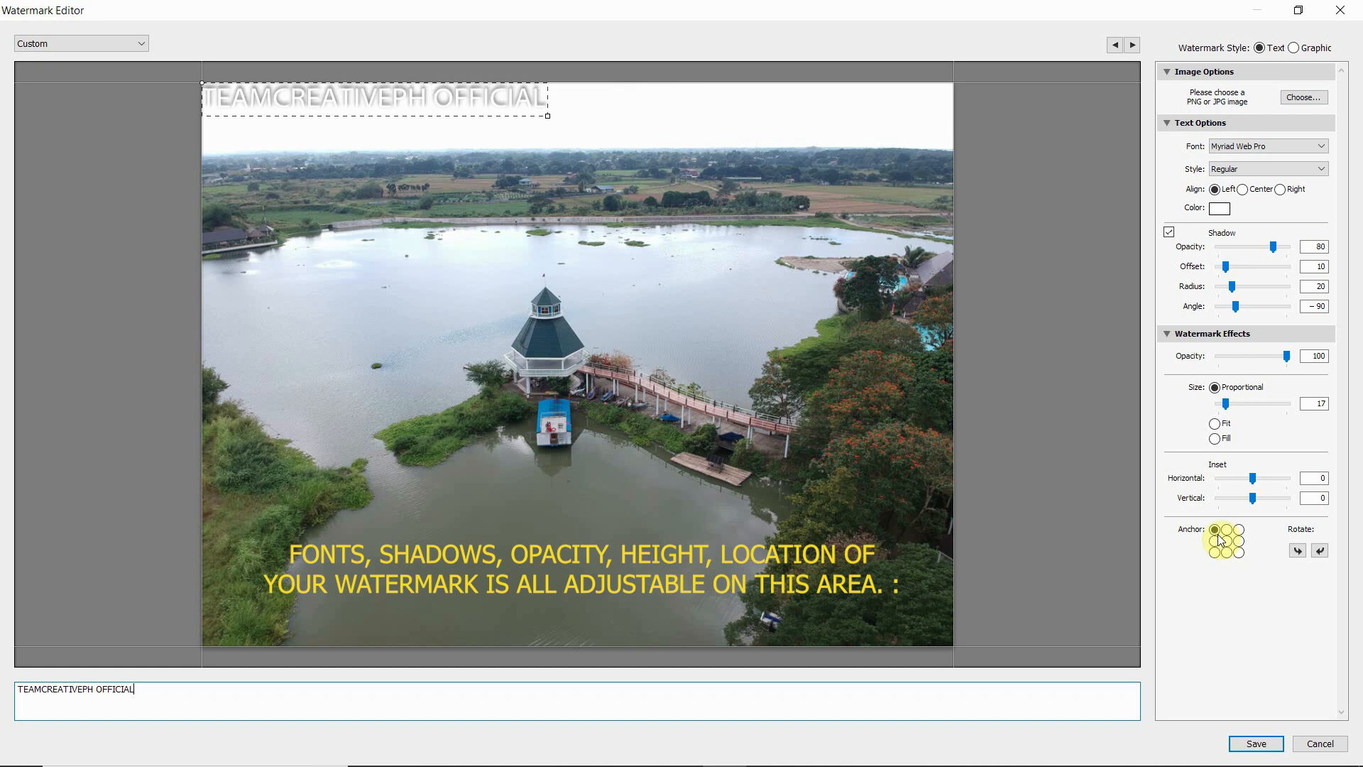
{"action": "left_click", "coordinate": [1240, 530]}
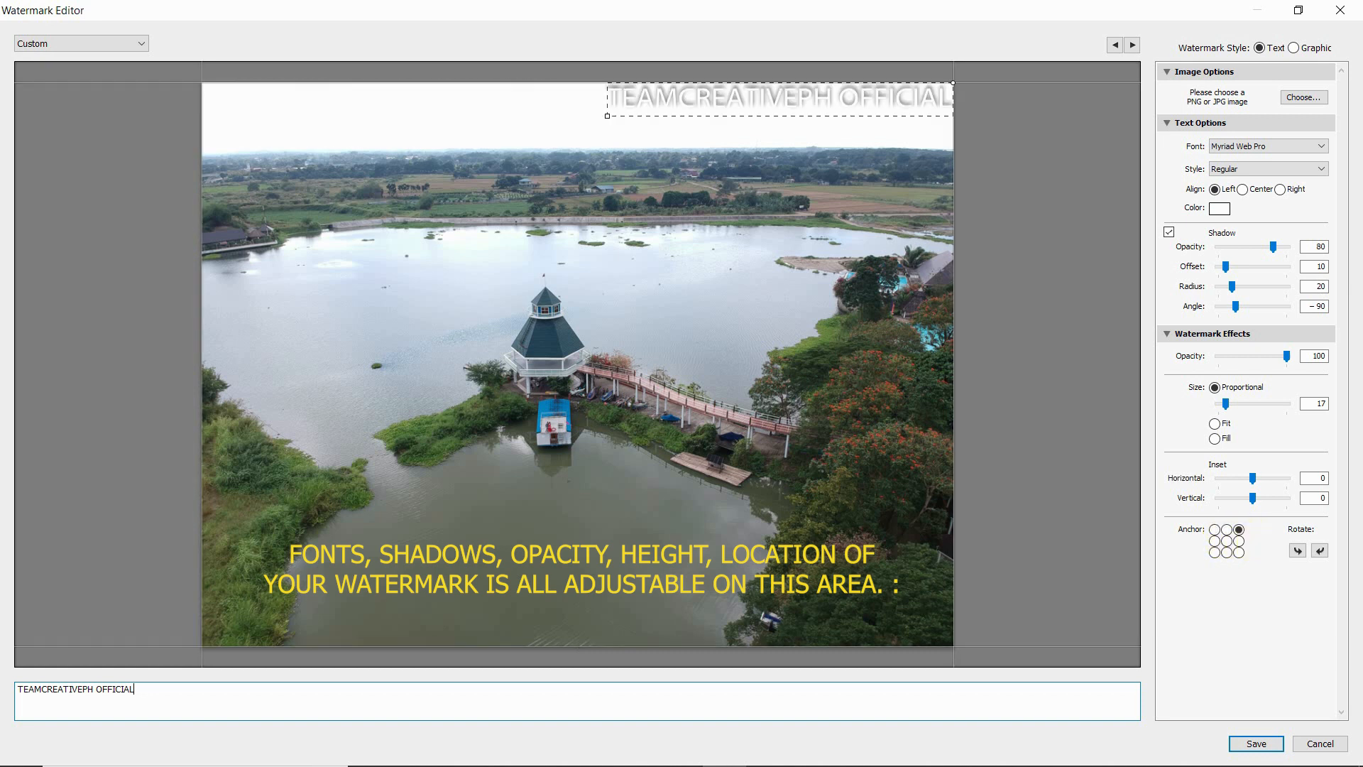
{"action": "left_click", "coordinate": [1239, 541]}
{"action": "left_click", "coordinate": [1227, 541]}
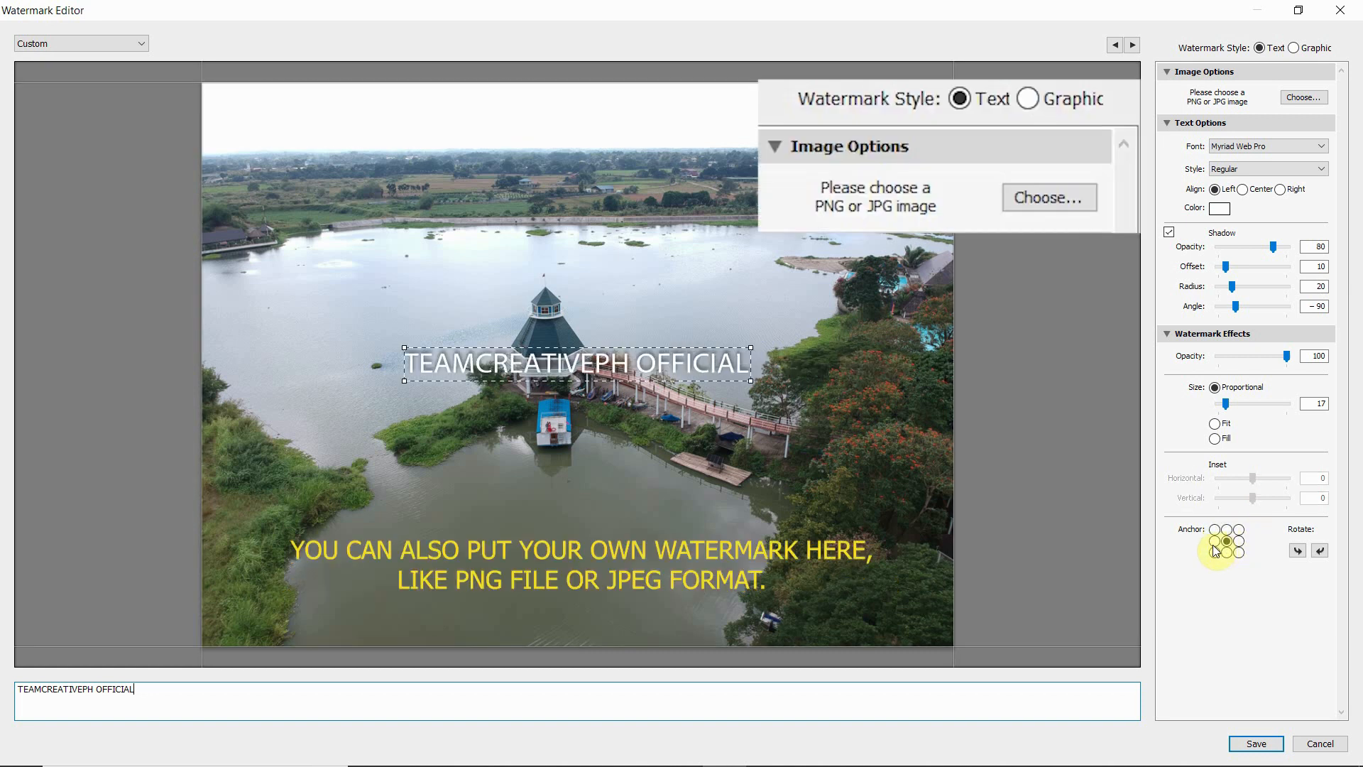
{"action": "left_click", "coordinate": [1215, 542]}
{"action": "left_click", "coordinate": [1227, 552]}
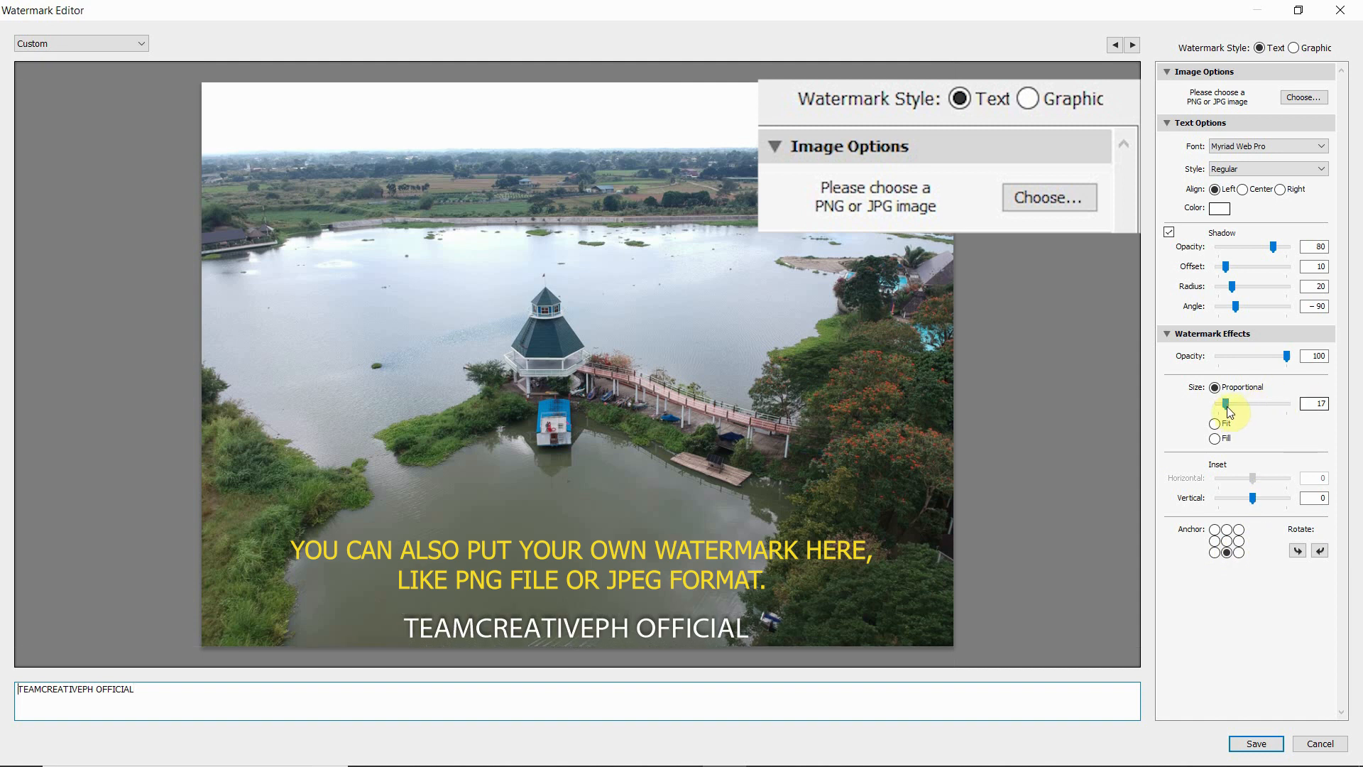
{"action": "left_click_drag", "start_coordinate": [1228, 408], "coordinate": [1229, 408]}
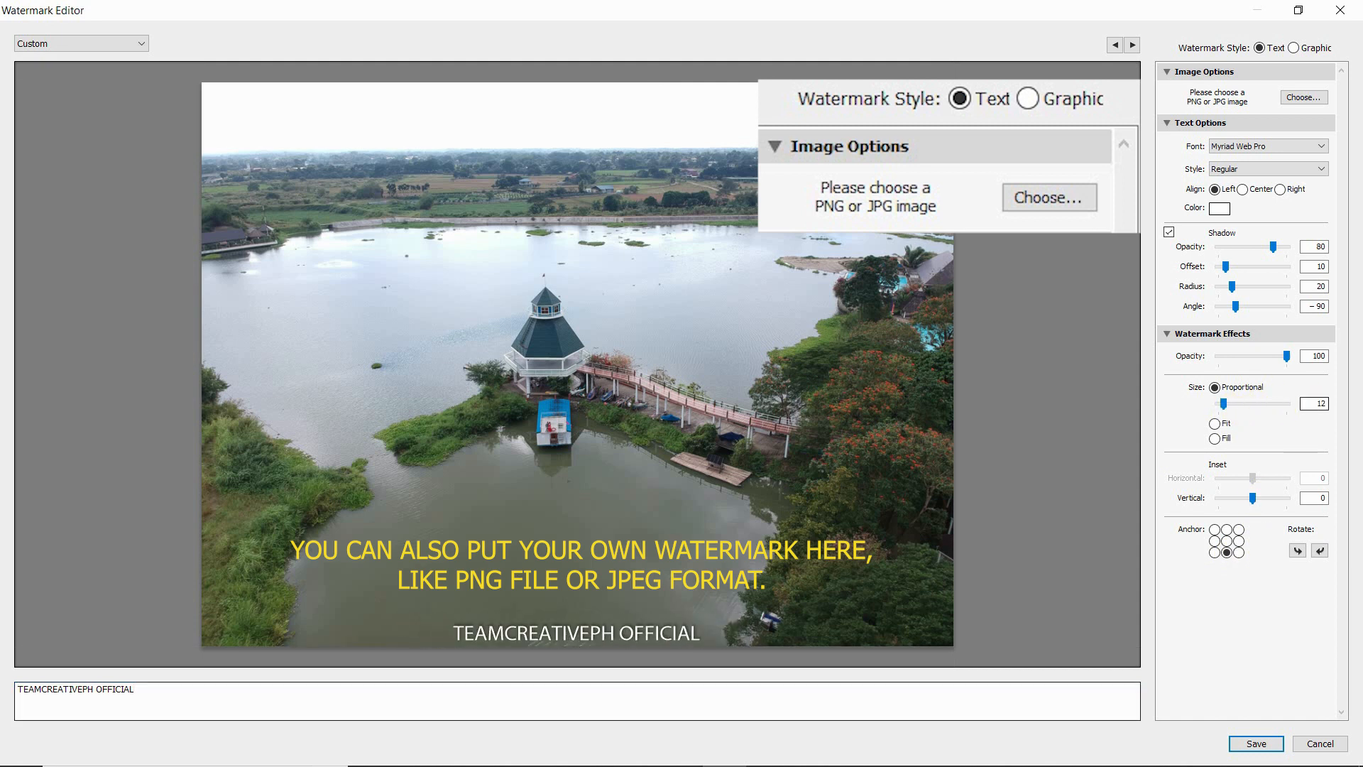
Try fonts such as Playfair Display and Rockwell Condensed on the watermark, and set the font to Segoe UI
{"action": "left_click", "coordinate": [1290, 145]}
{"action": "left_click", "coordinate": [1242, 233]}
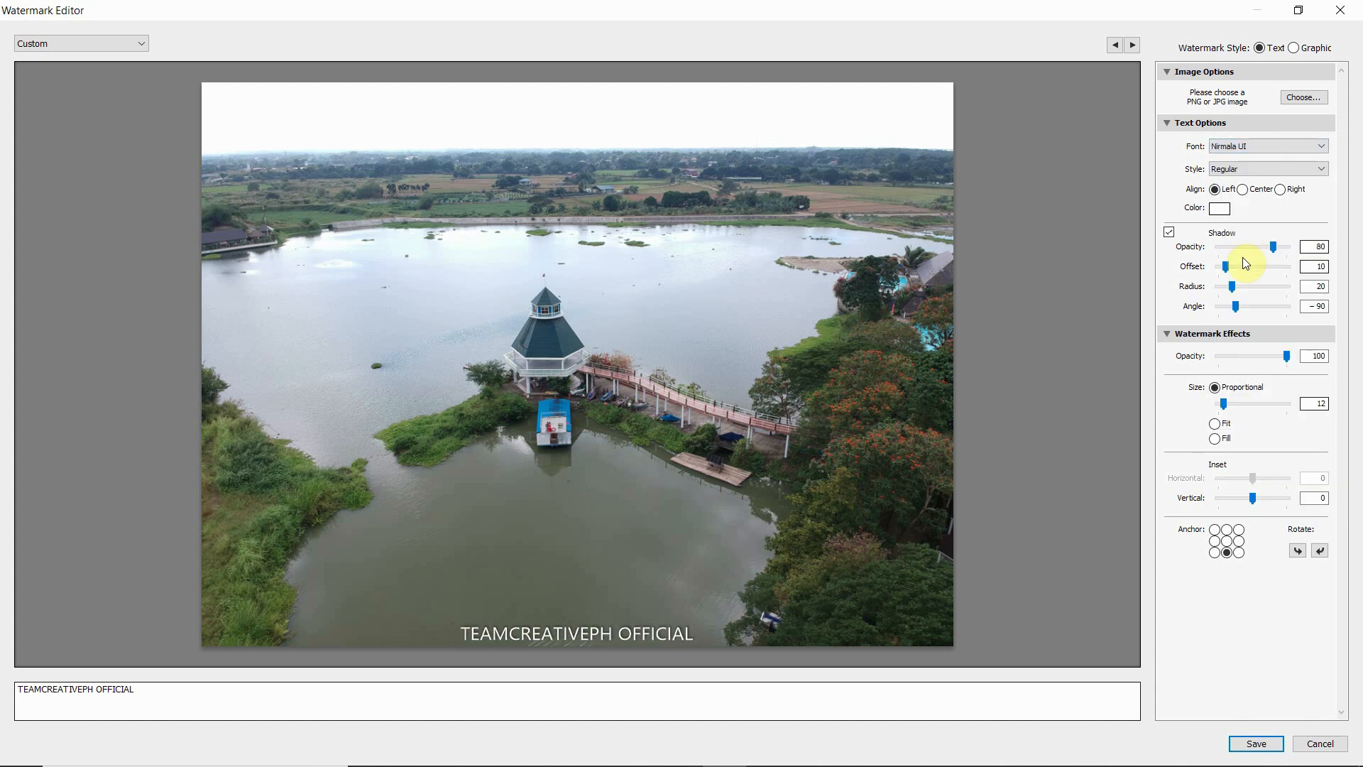
{"action": "key", "text": "Down"}
{"action": "key", "text": "Down"}
{"action": "key", "text": "Down"}
{"action": "key", "text": "Down"}
{"action": "key", "text": "Down"}
{"action": "key", "text": "Down"}
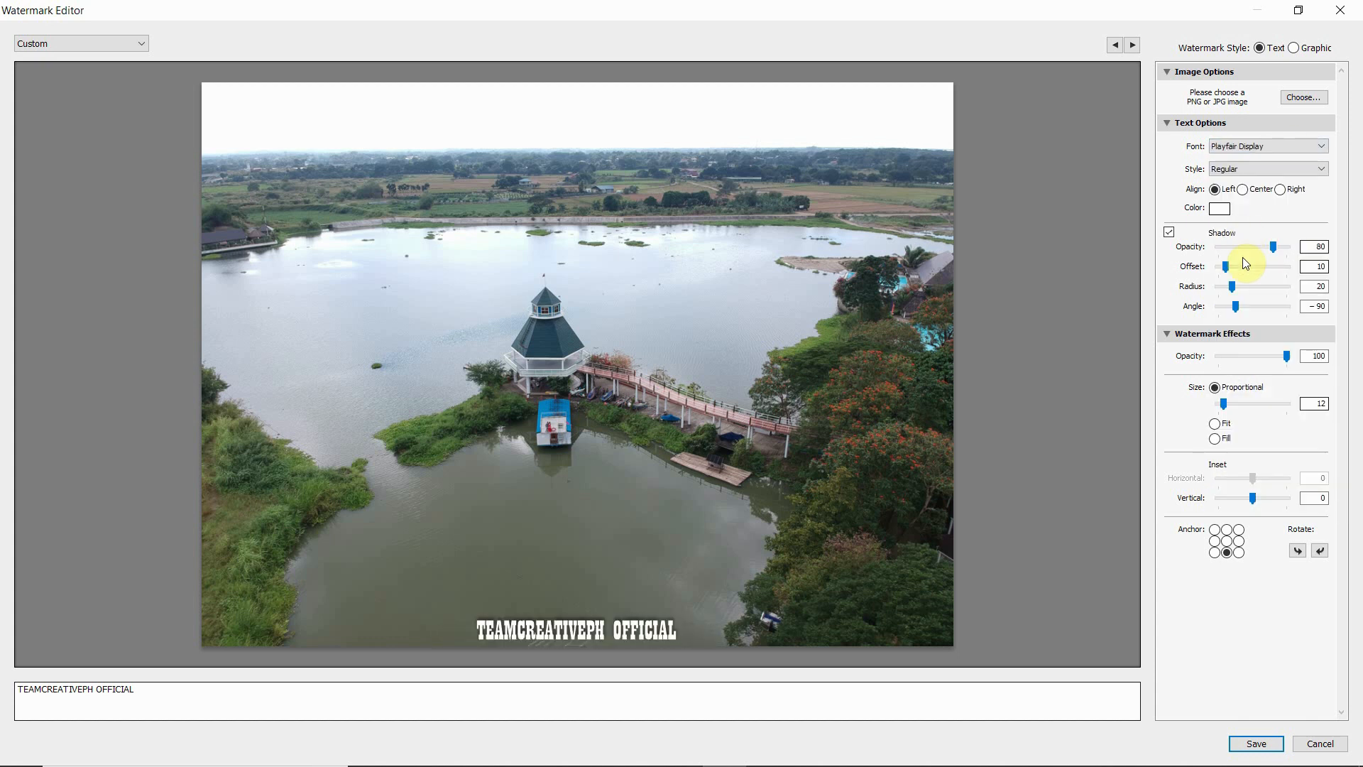
{"action": "key", "text": "Down"}
{"action": "key", "text": "Down"}
{"action": "key", "text": "Down"}
{"action": "key", "text": "Down"}
{"action": "key", "text": "Down"}
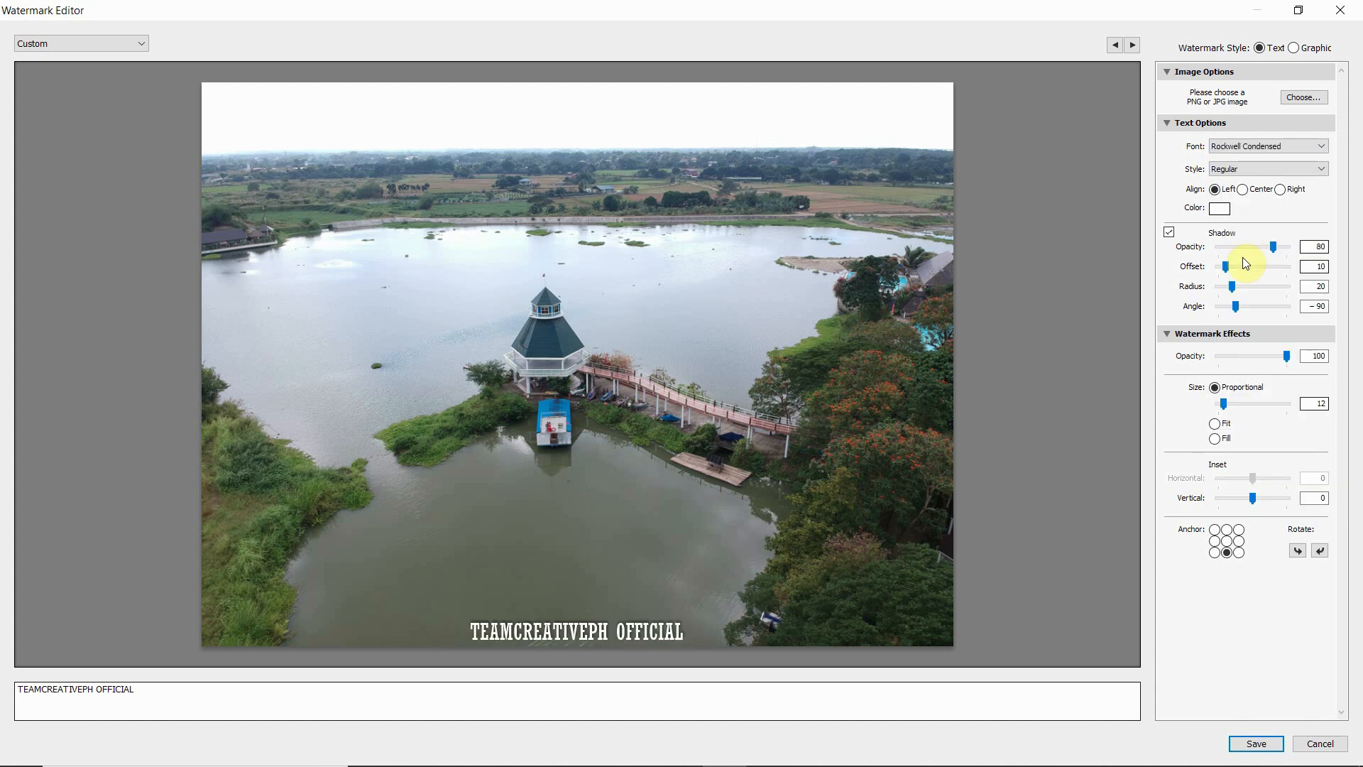
{"action": "key", "text": "Down"}
{"action": "key", "text": "Down"}
{"action": "key", "text": "Down"}
{"action": "key", "text": "Down"}
{"action": "key", "text": "Down"}
{"action": "key", "text": "Down"}
{"action": "key", "text": "Down"}
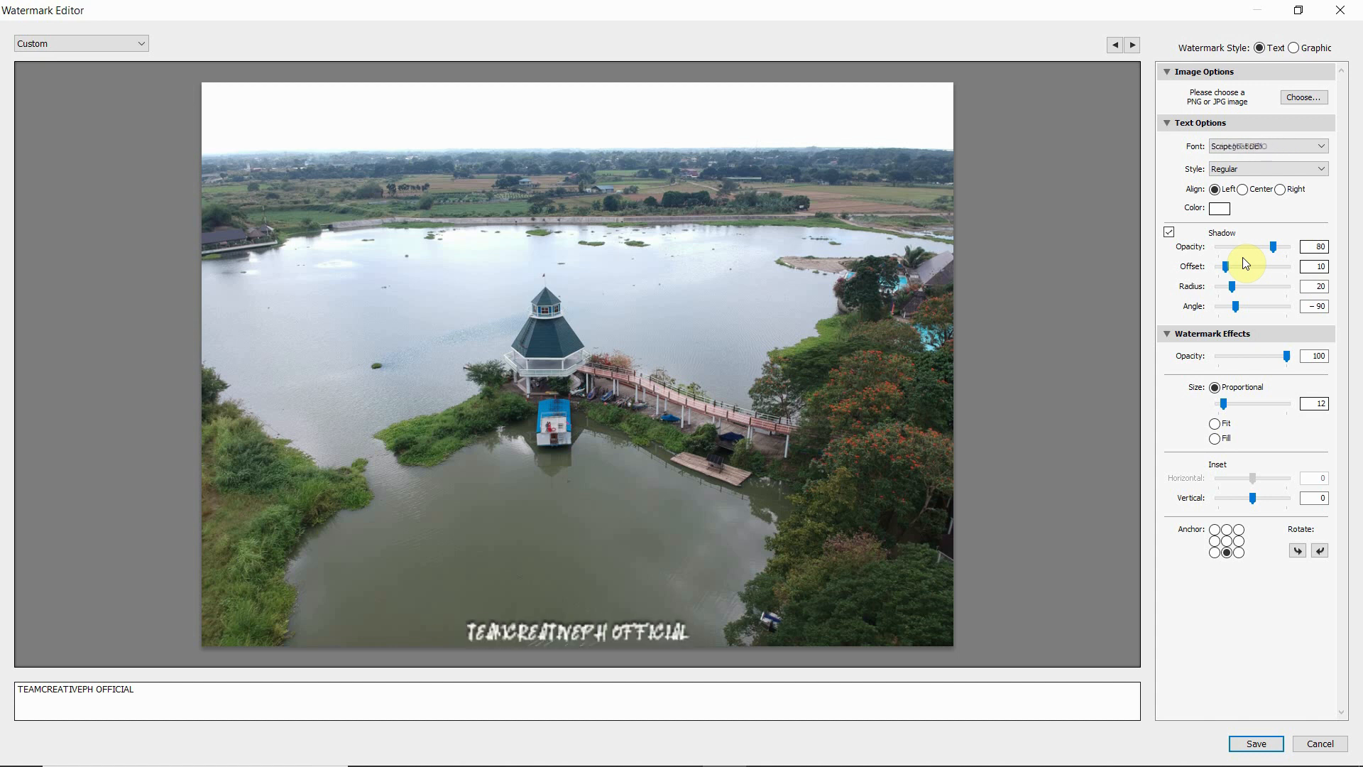
{"action": "key", "text": "Down"}
{"action": "key", "text": "Down"}
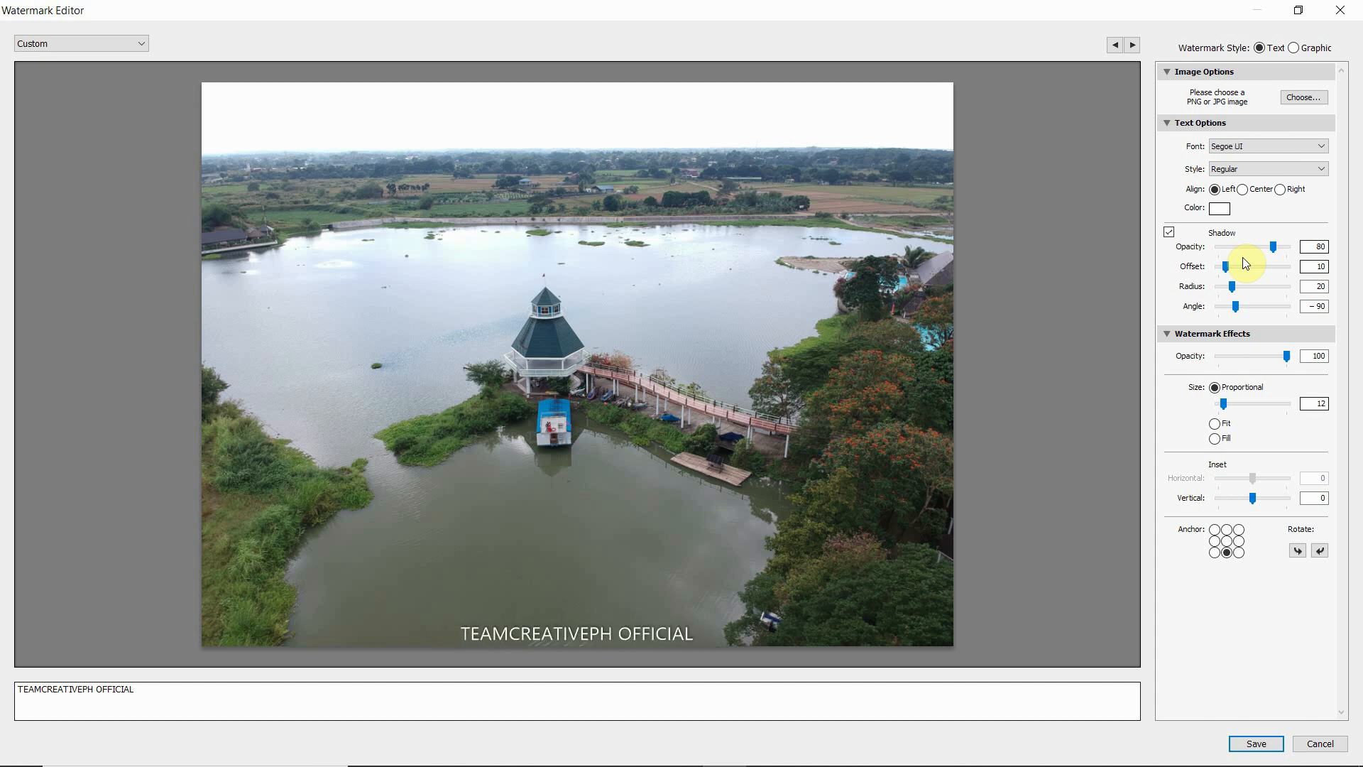